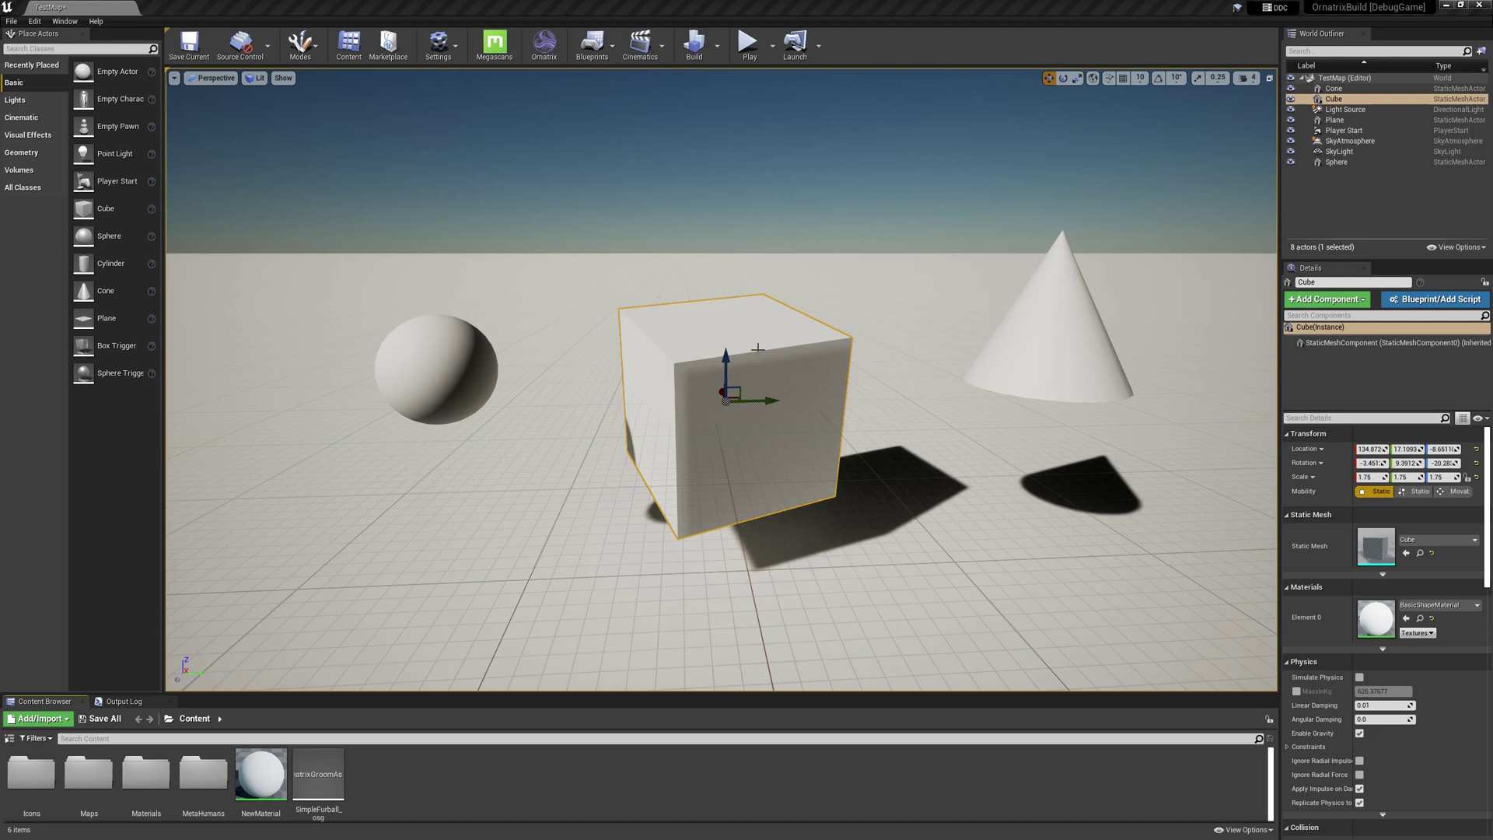
# Enter Ornatrix Editor Mode after briefly checking the Edit menu
pyautogui.click(35, 21)
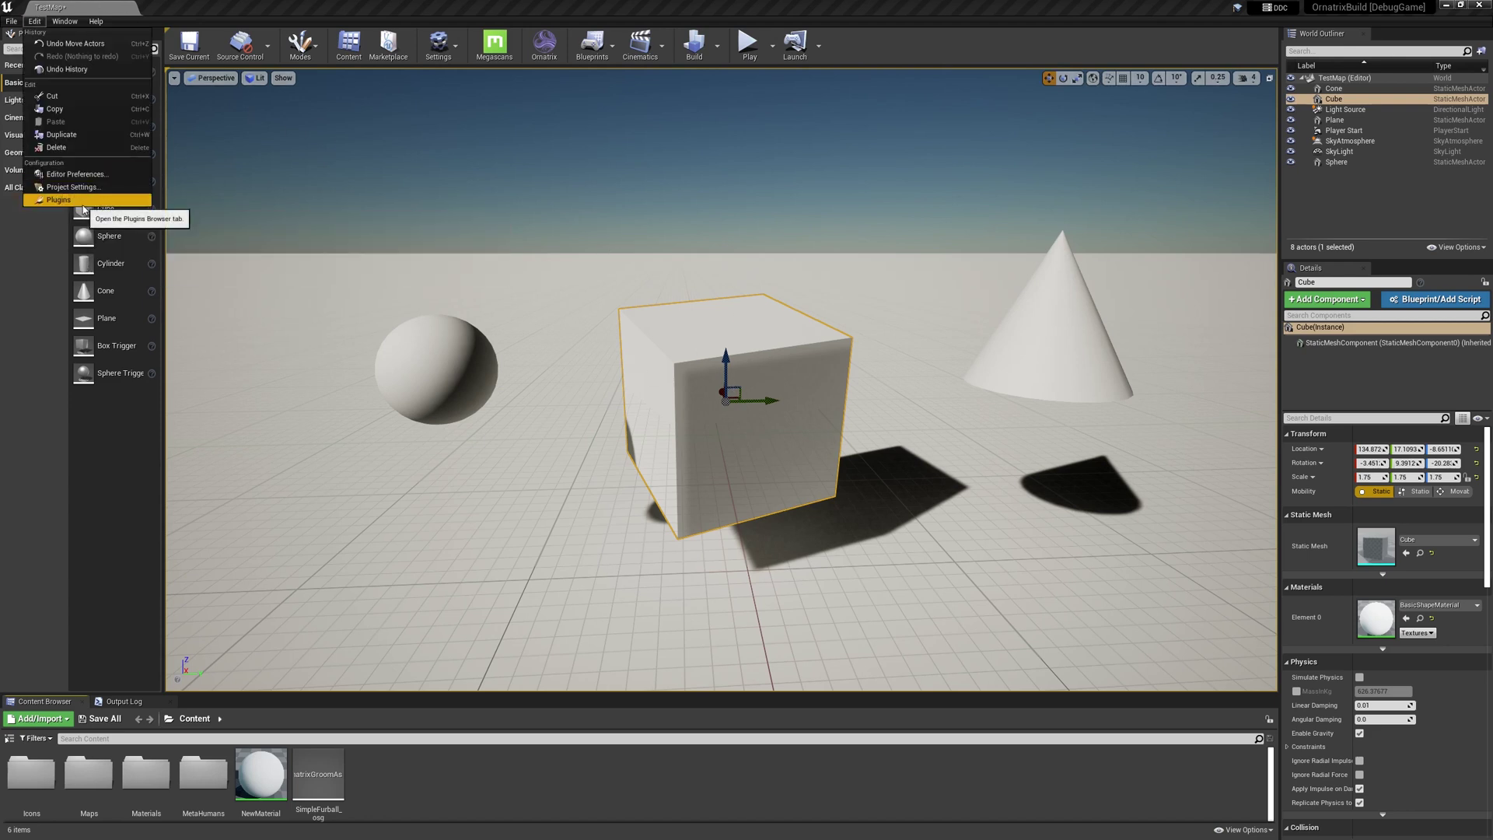
pyautogui.click(36, 21)
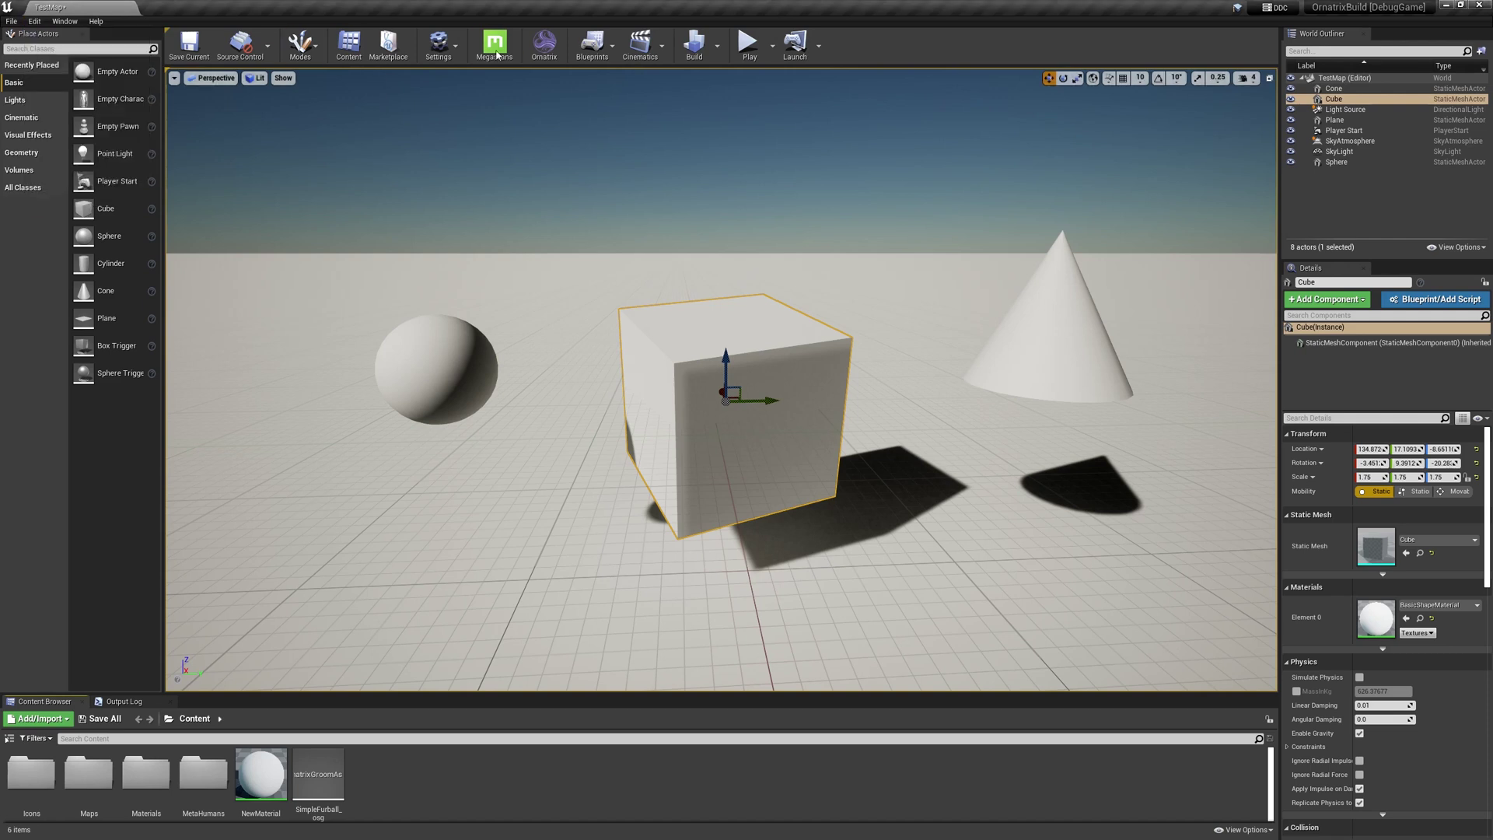
pyautogui.click(546, 45)
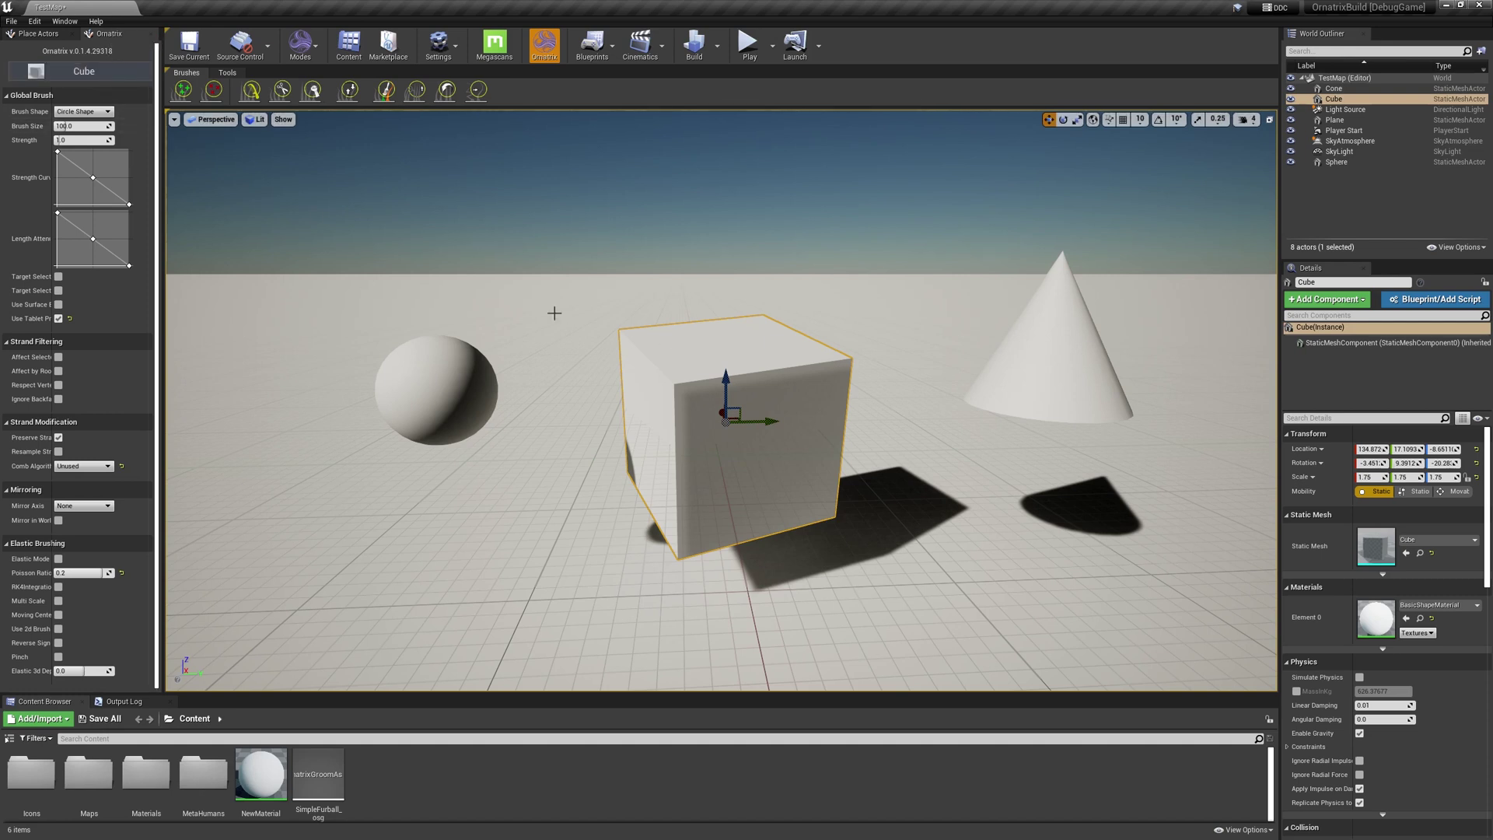
# Widen the Ornatrix panel, then select the sphere, cube and cone, ending with the cube
pyautogui.moveTo(161, 165); pyautogui.dragTo(220, 176)
pyautogui.click(453, 385)
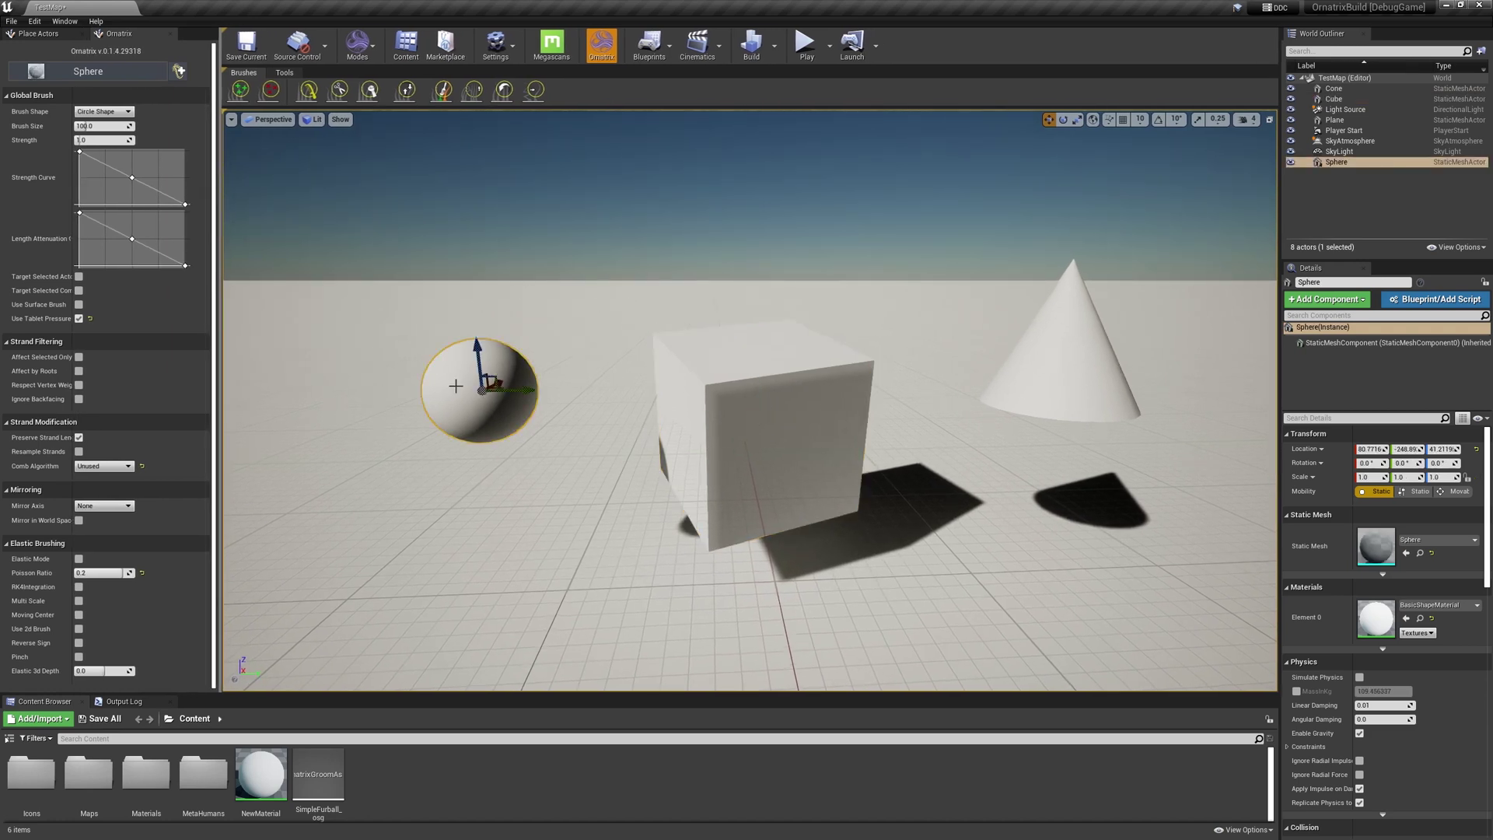
pyautogui.click(37, 72)
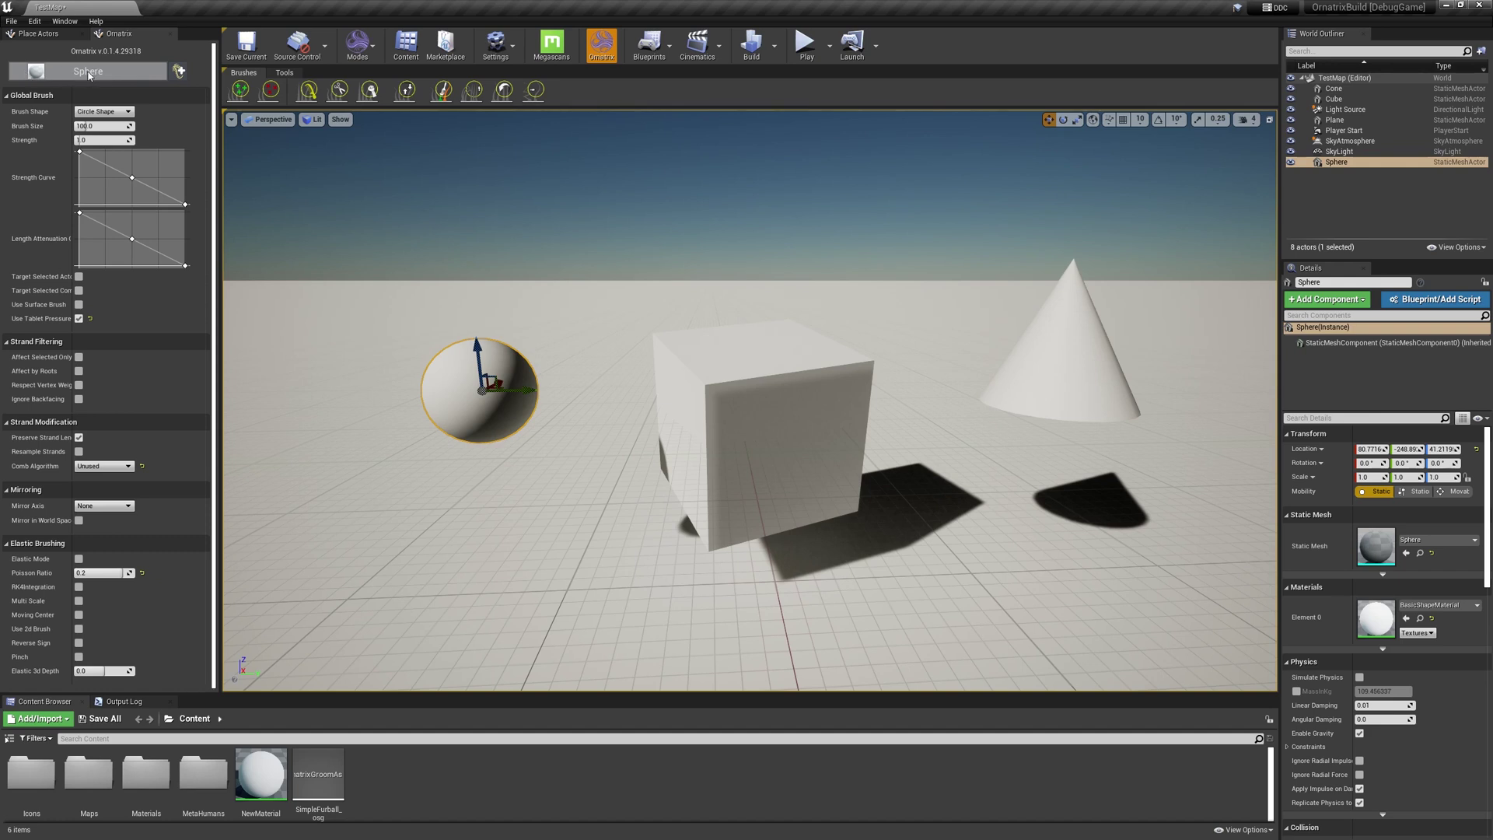
pyautogui.click(703, 371)
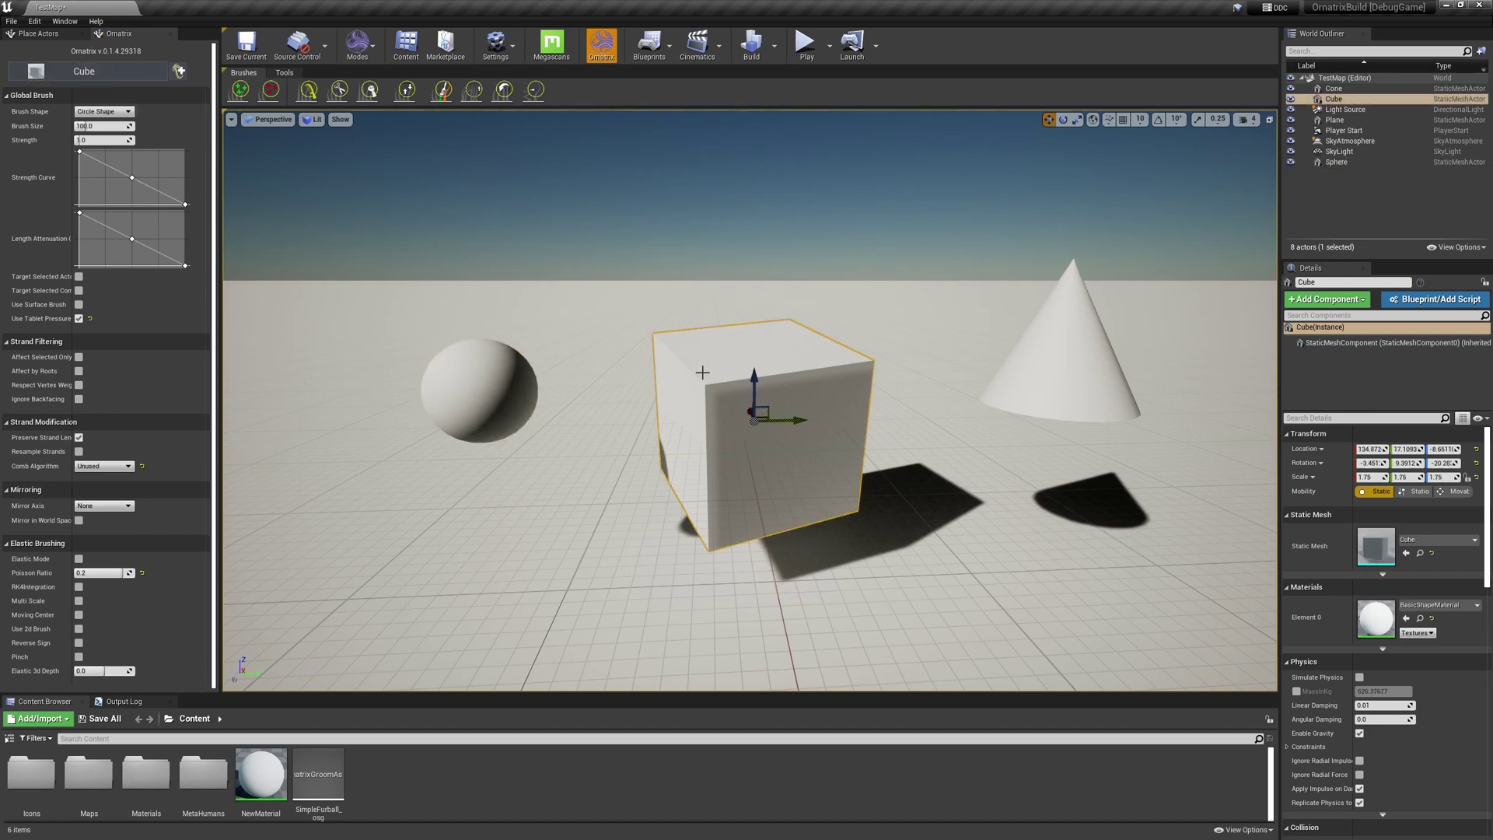
pyautogui.click(1055, 342)
pyautogui.click(855, 381)
# Add OrnatrixHair_1 to the cube and inspect its EditGuides operator settings
pyautogui.click(179, 72)
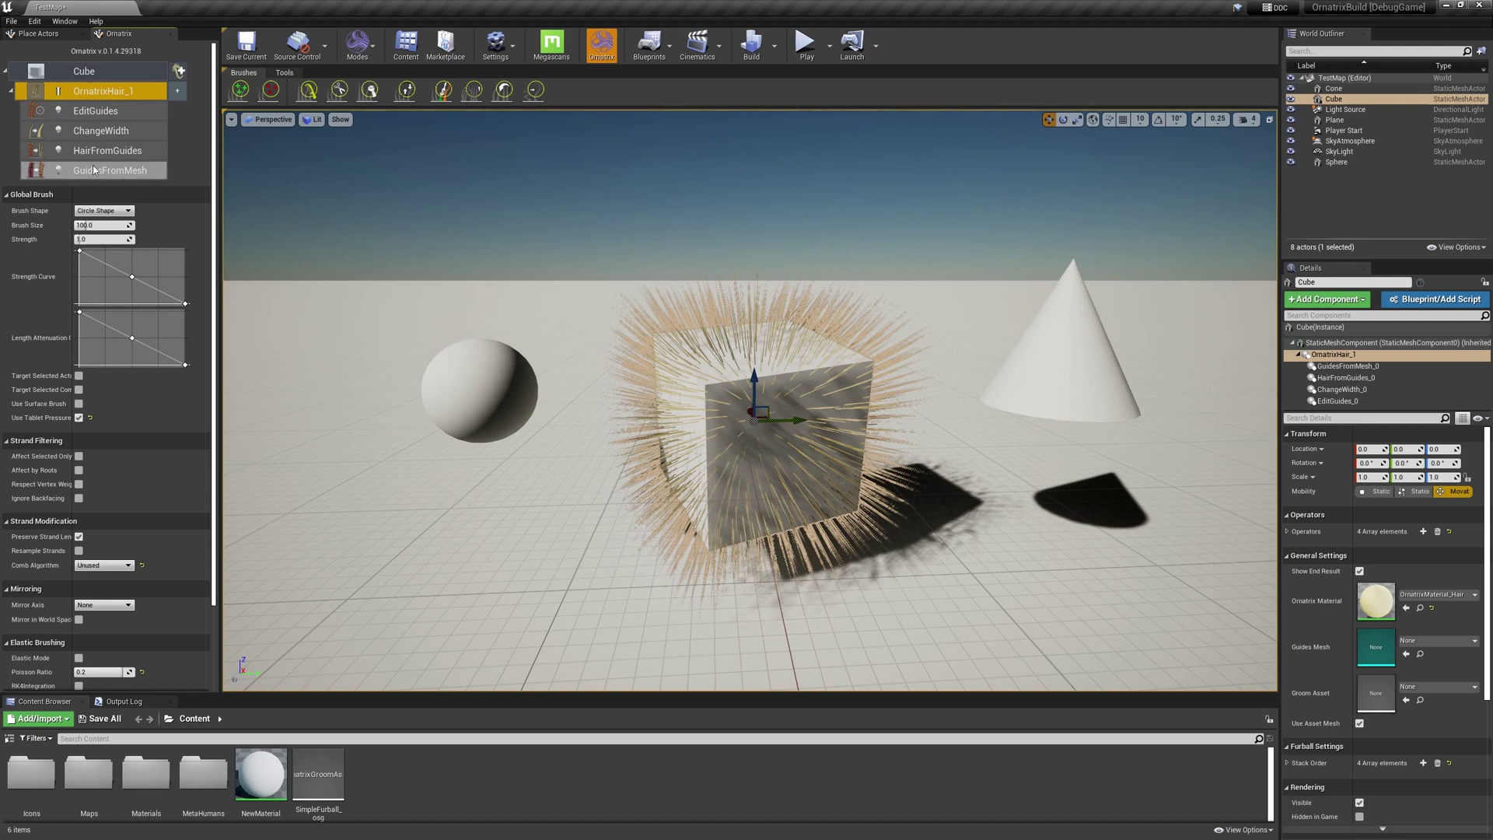
pyautogui.click(102, 113)
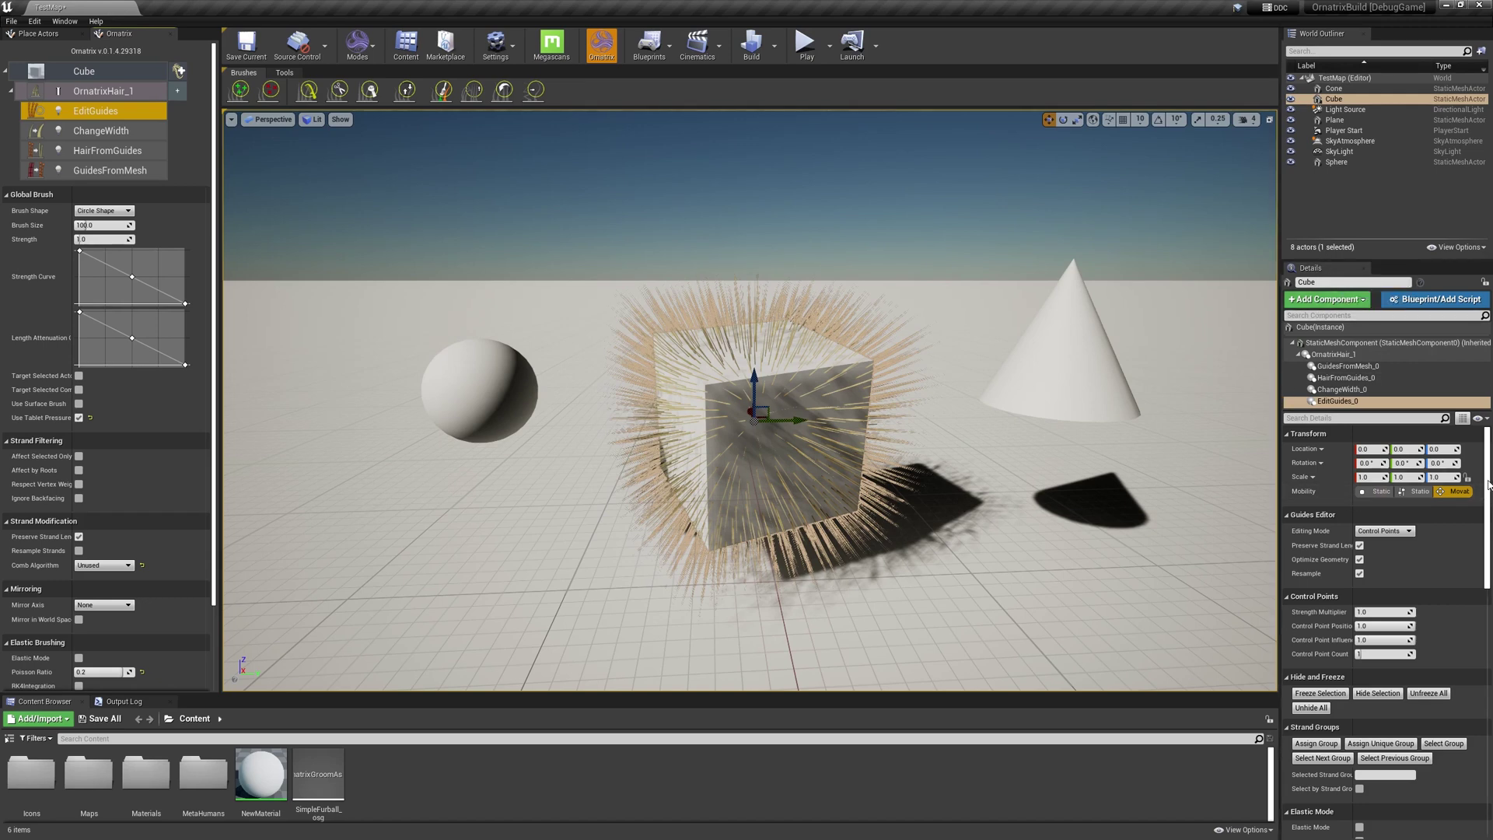
pyautogui.scroll(-10, 1488, 484)
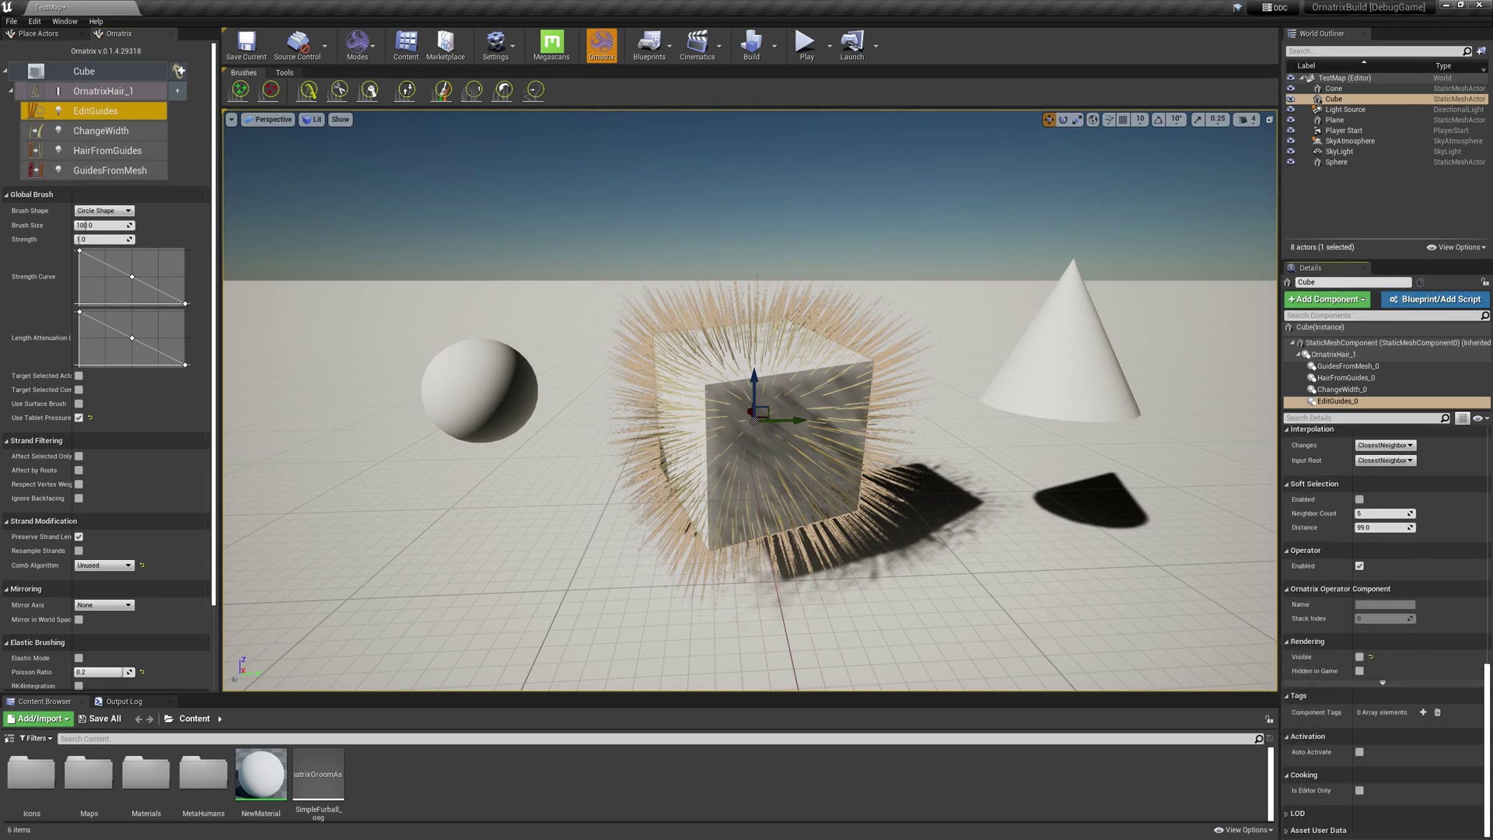
pyautogui.scroll(5, 1358, 557)
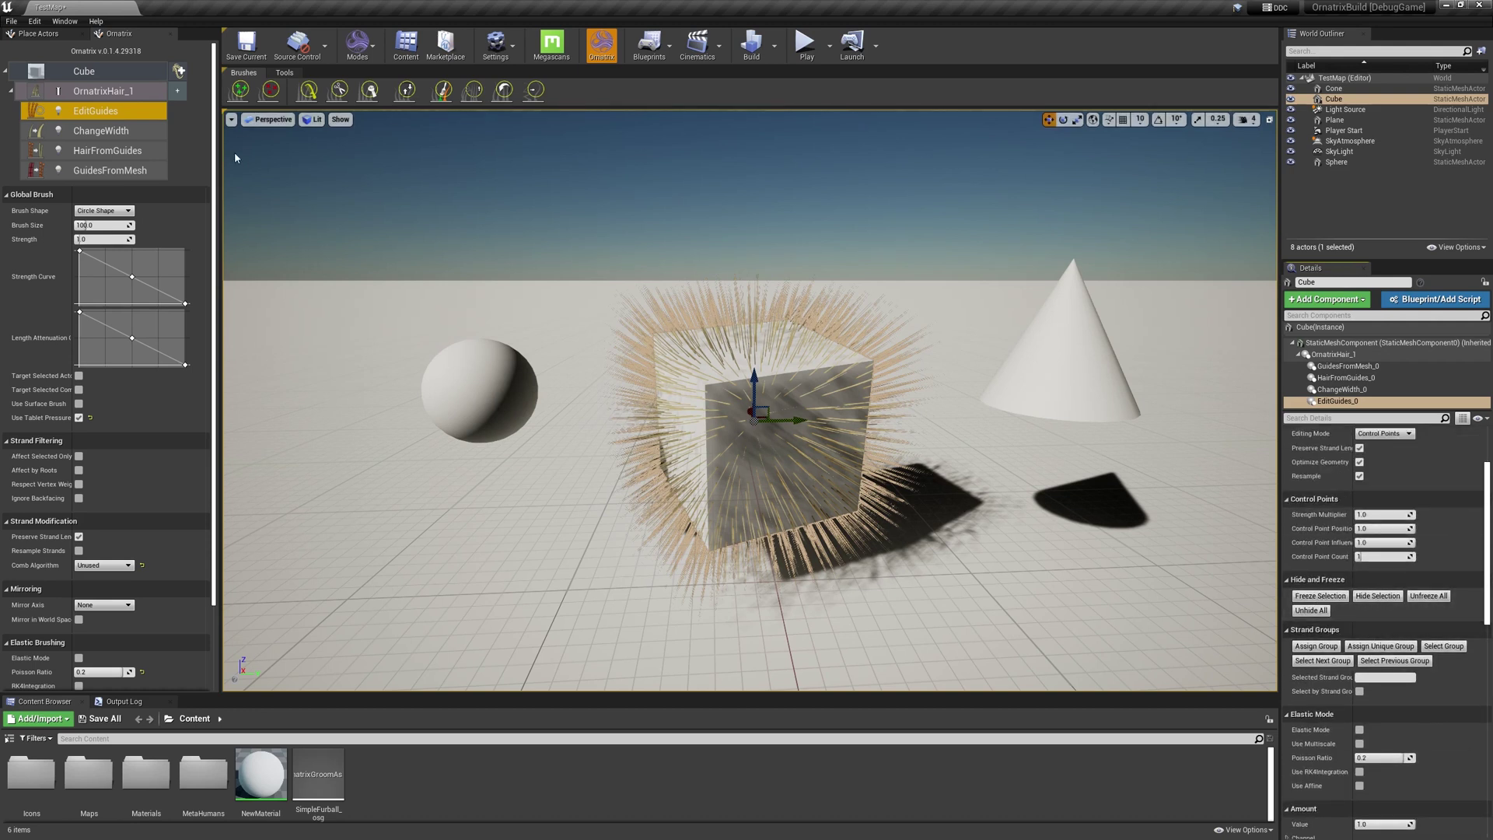
# Raise ChangeWidth's Width from 1.0 to about 1.5 to thicken the strands
pyautogui.click(139, 131)
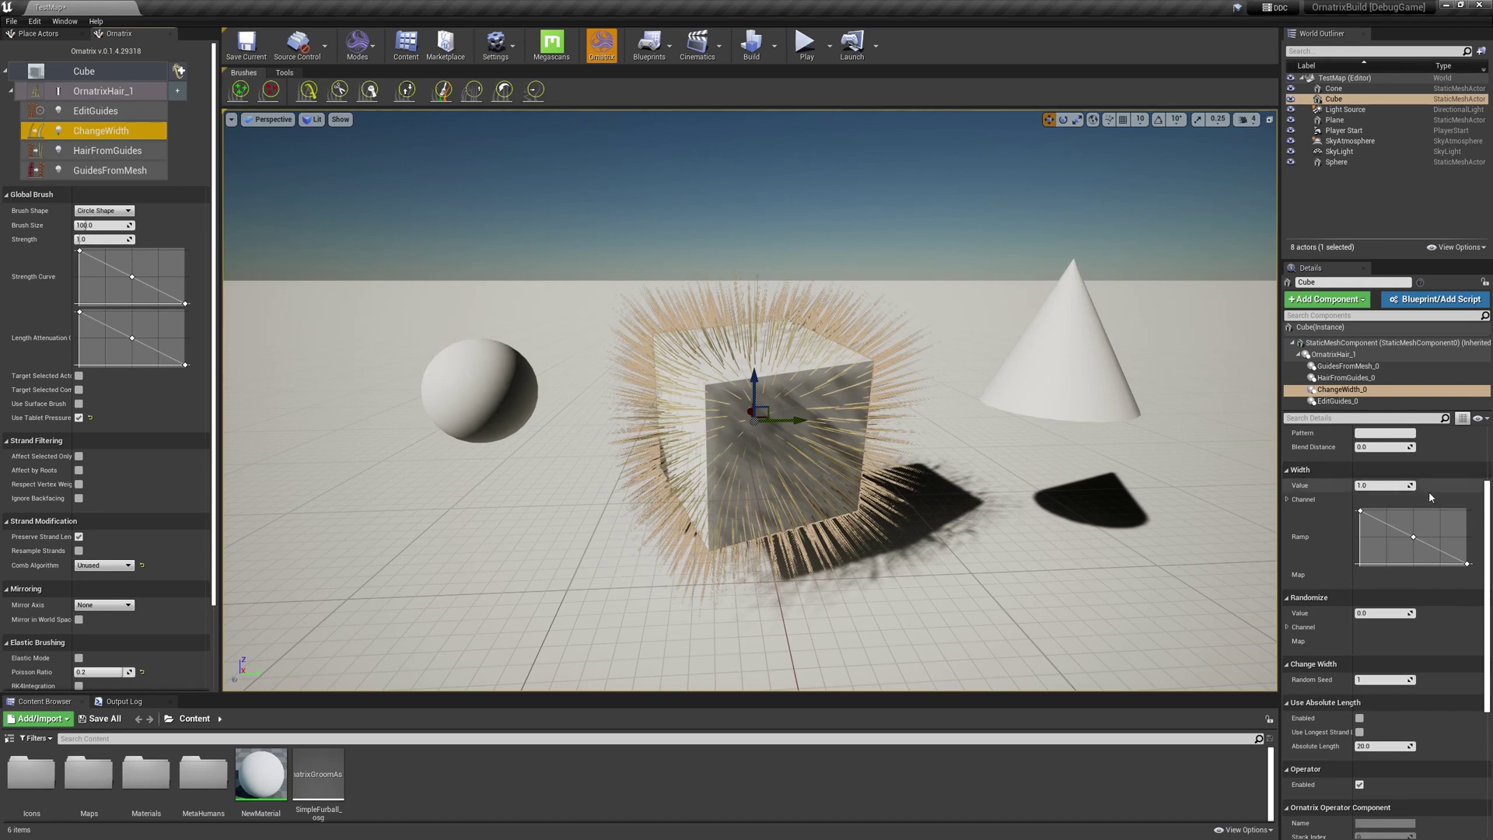
pyautogui.moveTo(1409, 486); pyautogui.dragTo(1442, 486)
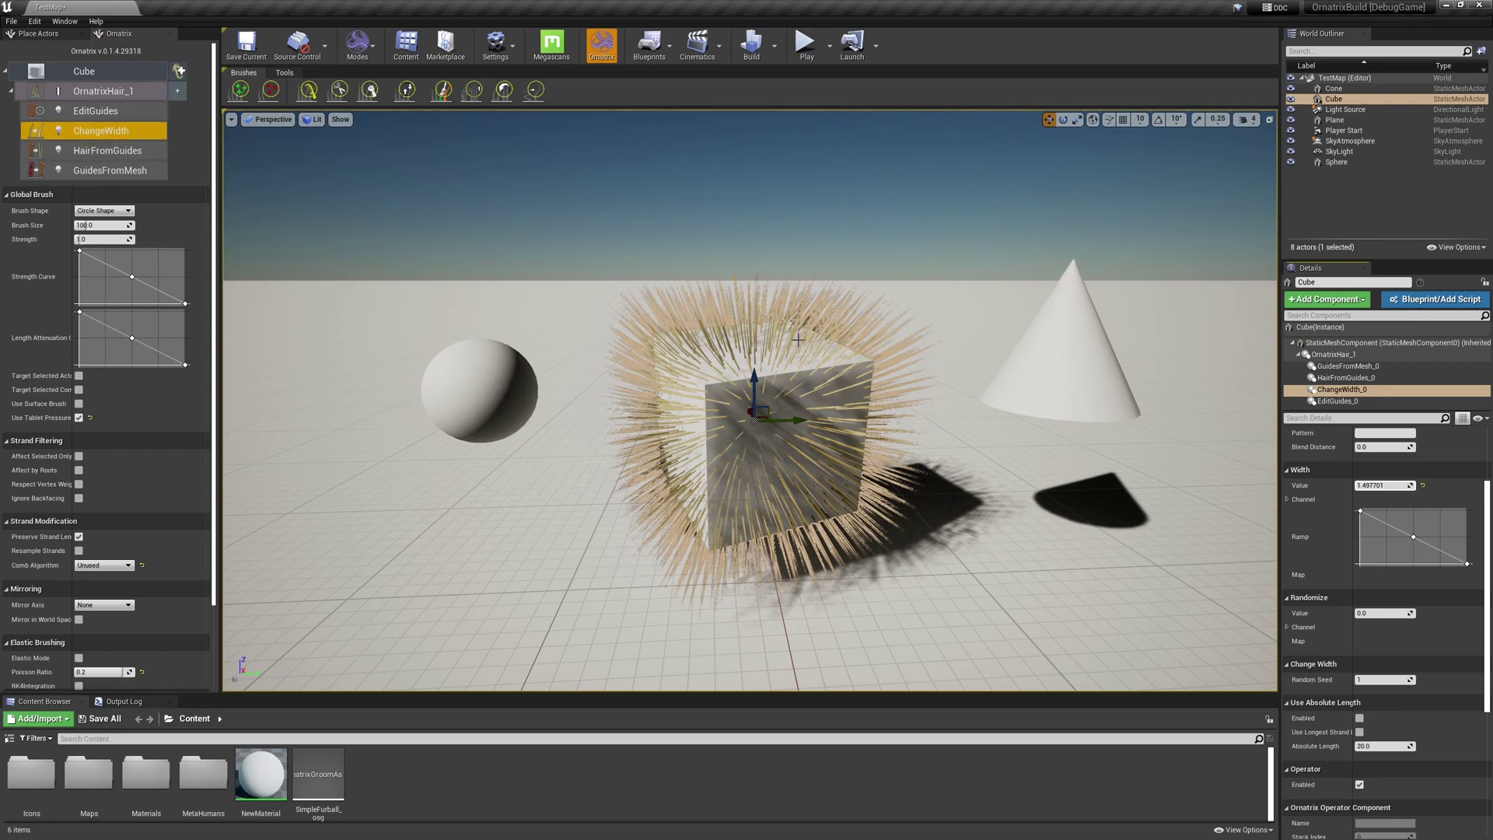
pyautogui.scroll(2, 780, 404)
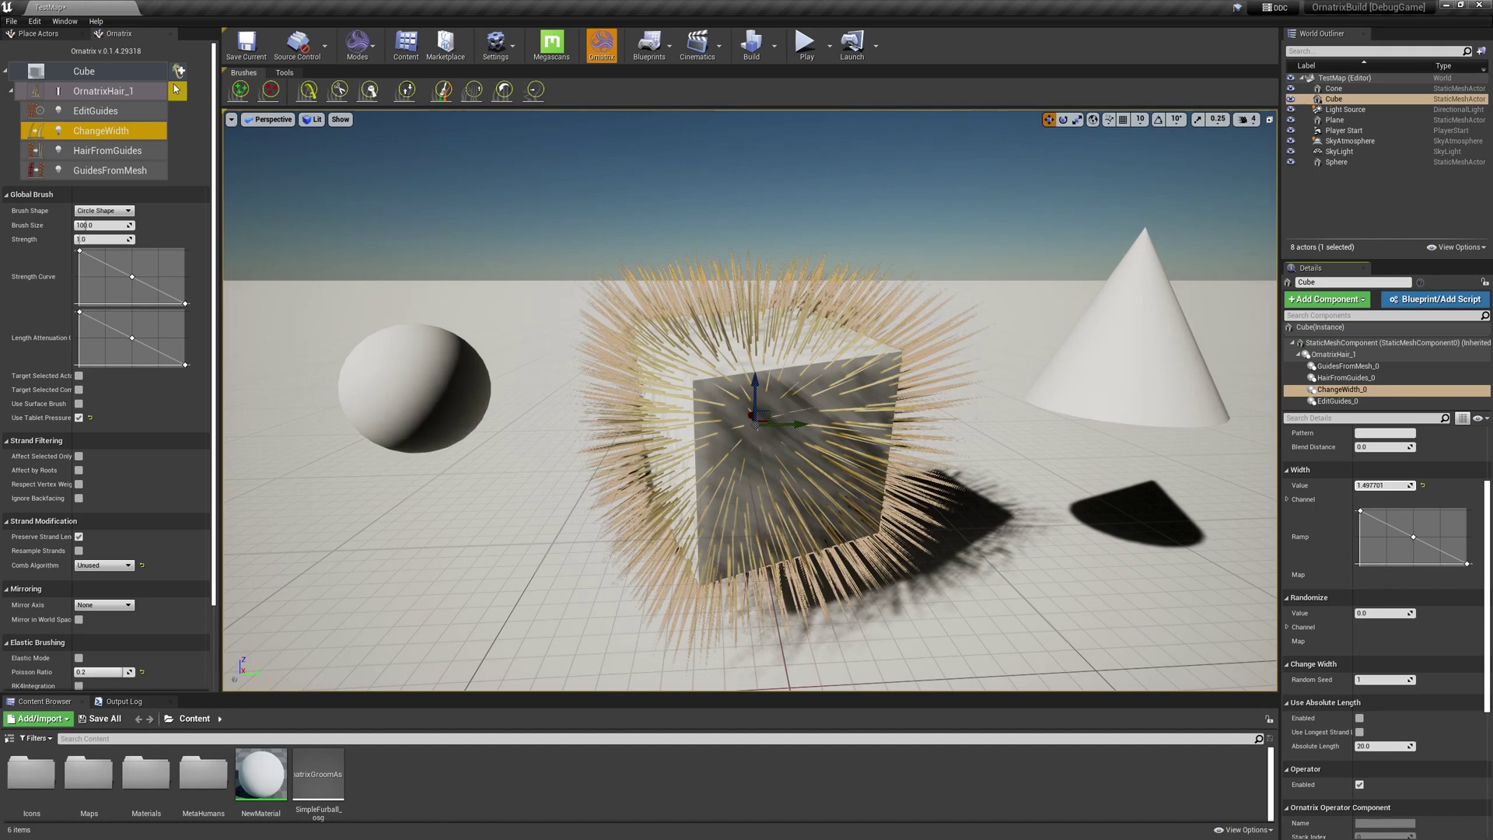
# Add a Frizz operator to the cube's hair and set its Amount to about 73
pyautogui.click(178, 92)
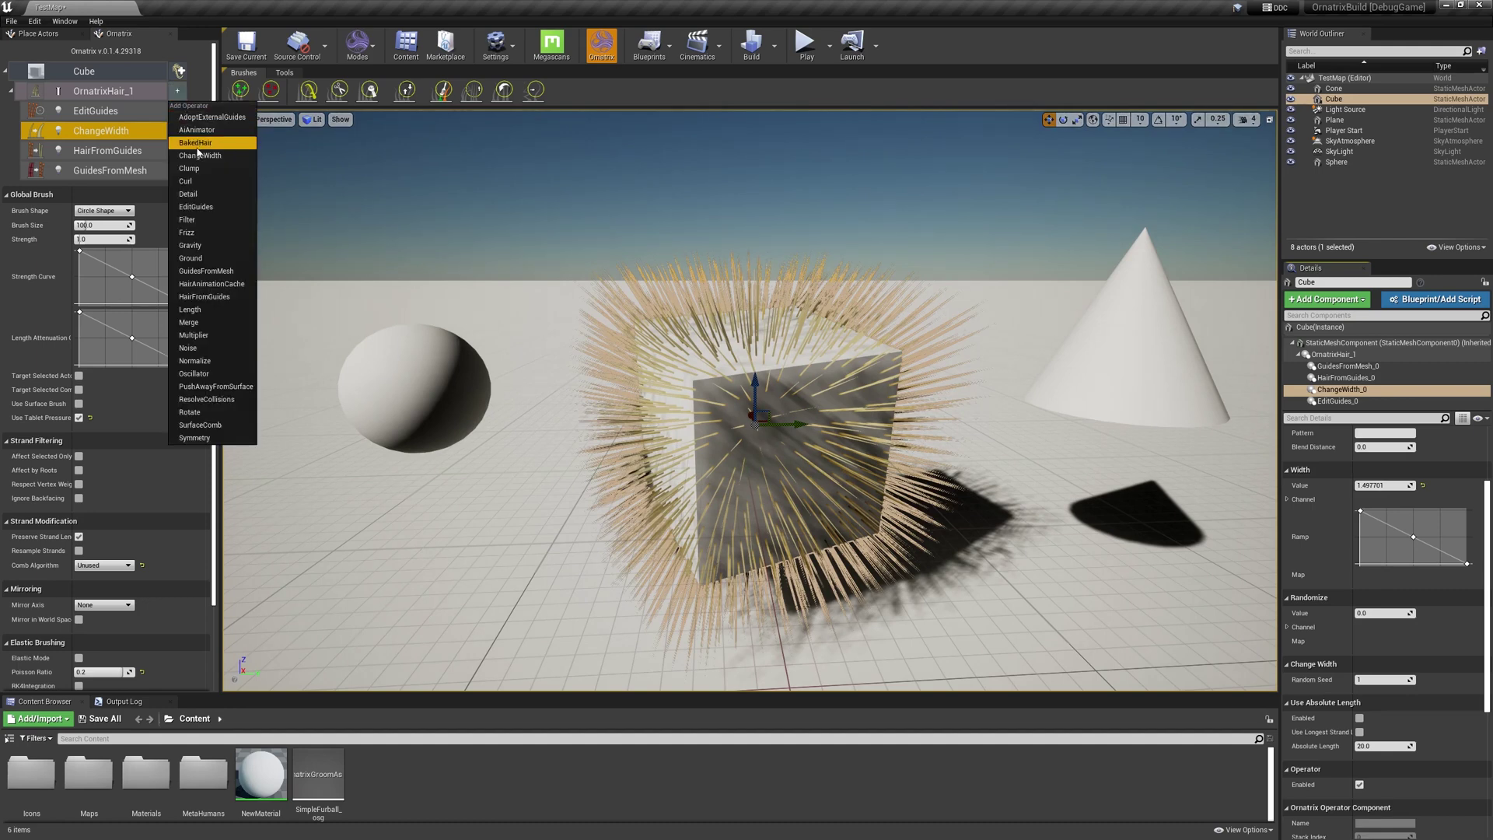
pyautogui.click(201, 232)
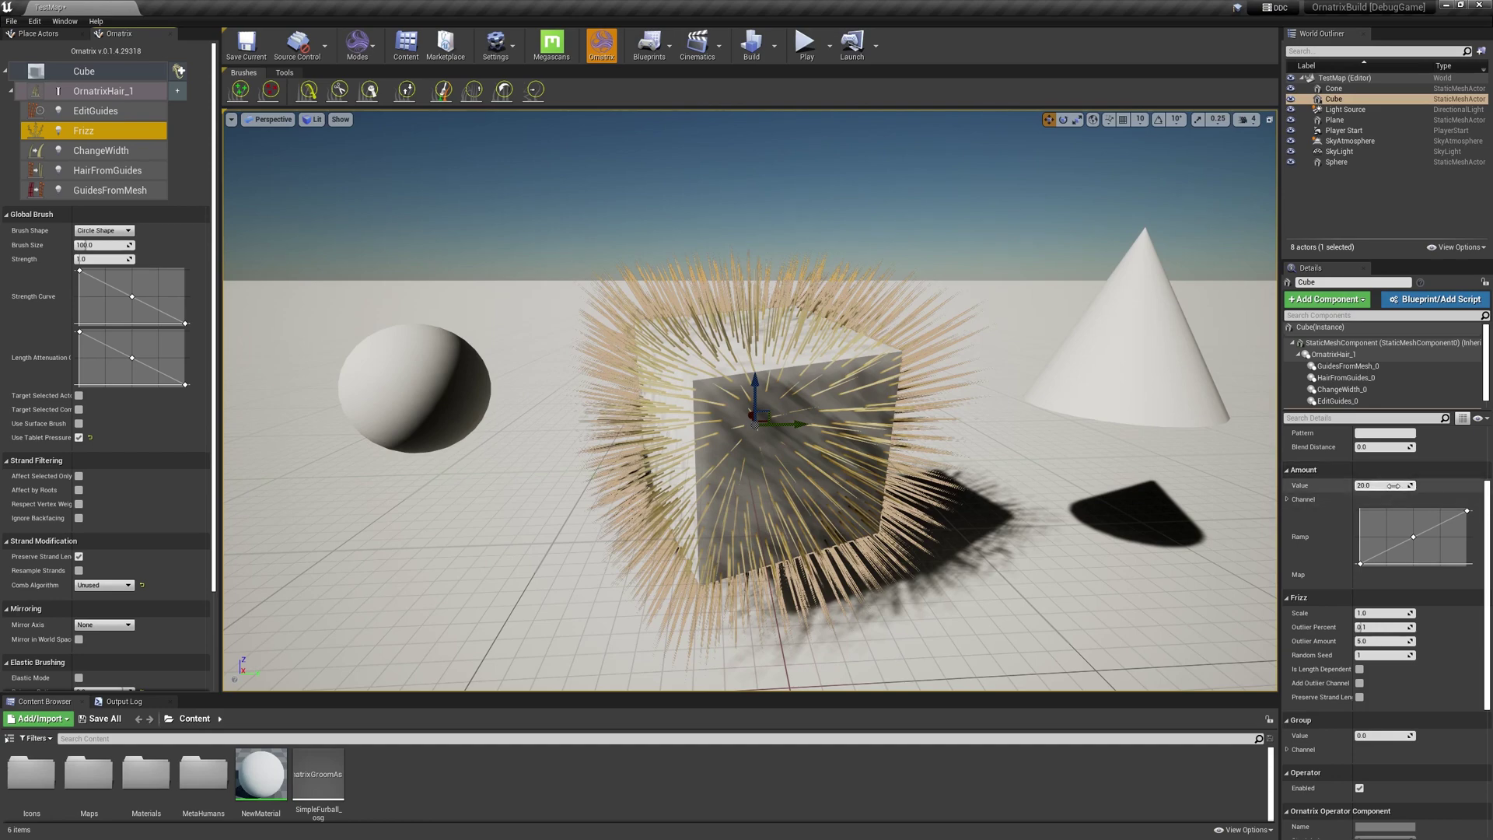
pyautogui.moveTo(1393, 484); pyautogui.dragTo(1439, 484)
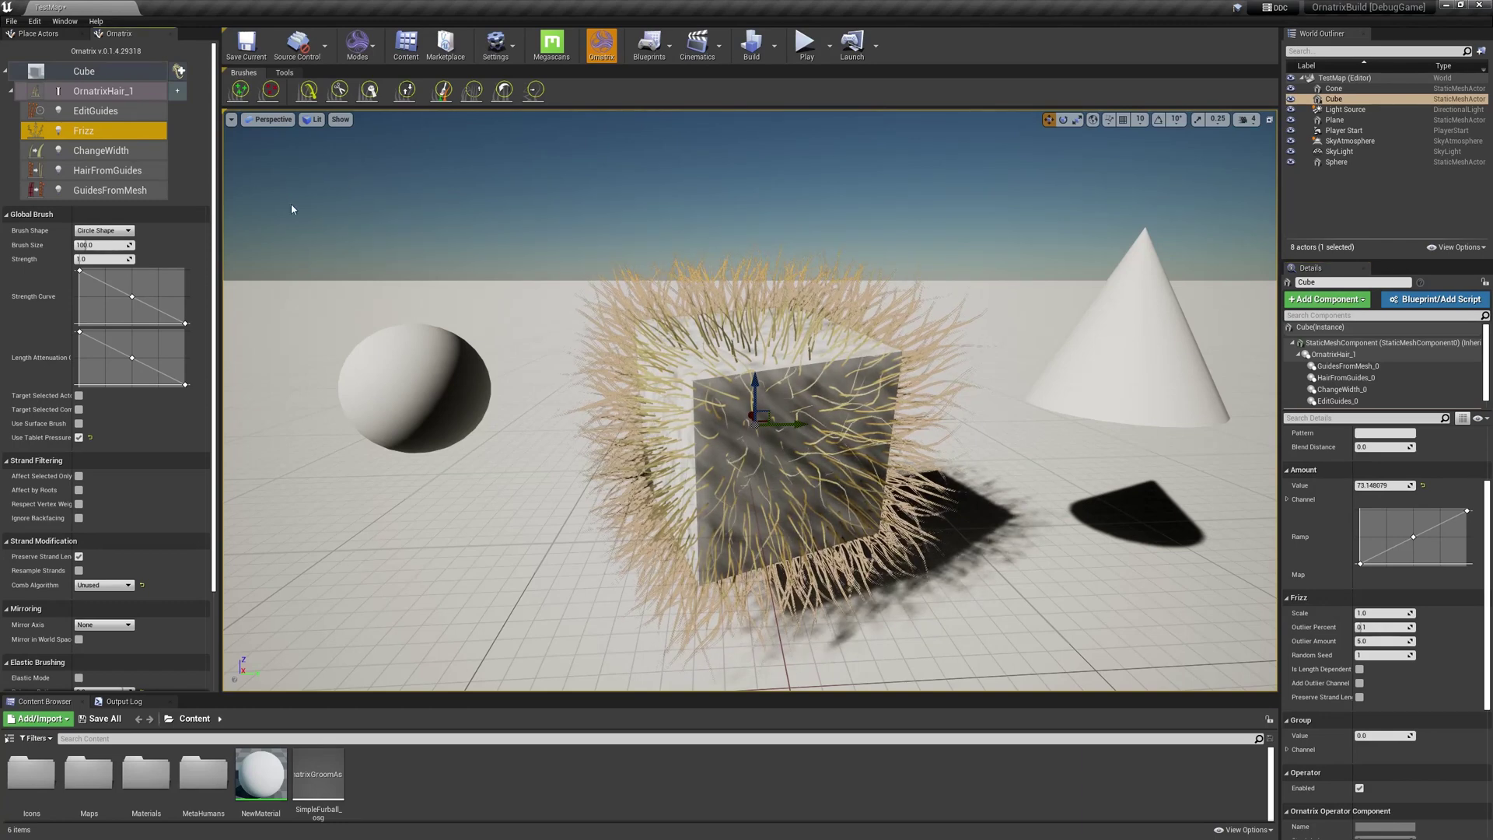
# Preview the hair up to ChangeWidth and HairFromGuides, then return to the full Frizz result
pyautogui.click(100, 148)
pyautogui.click(103, 134)
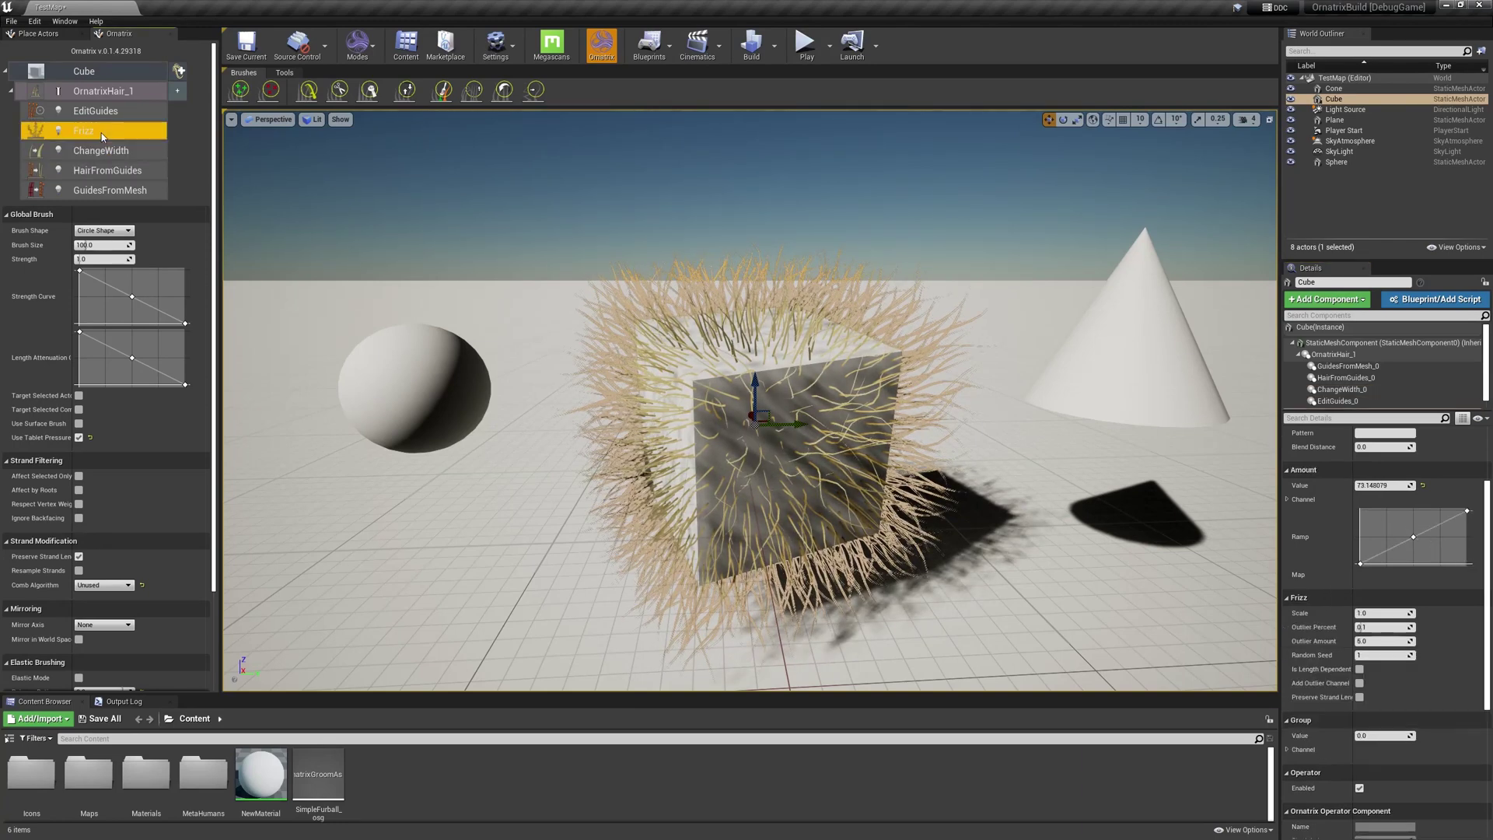
pyautogui.click(59, 92)
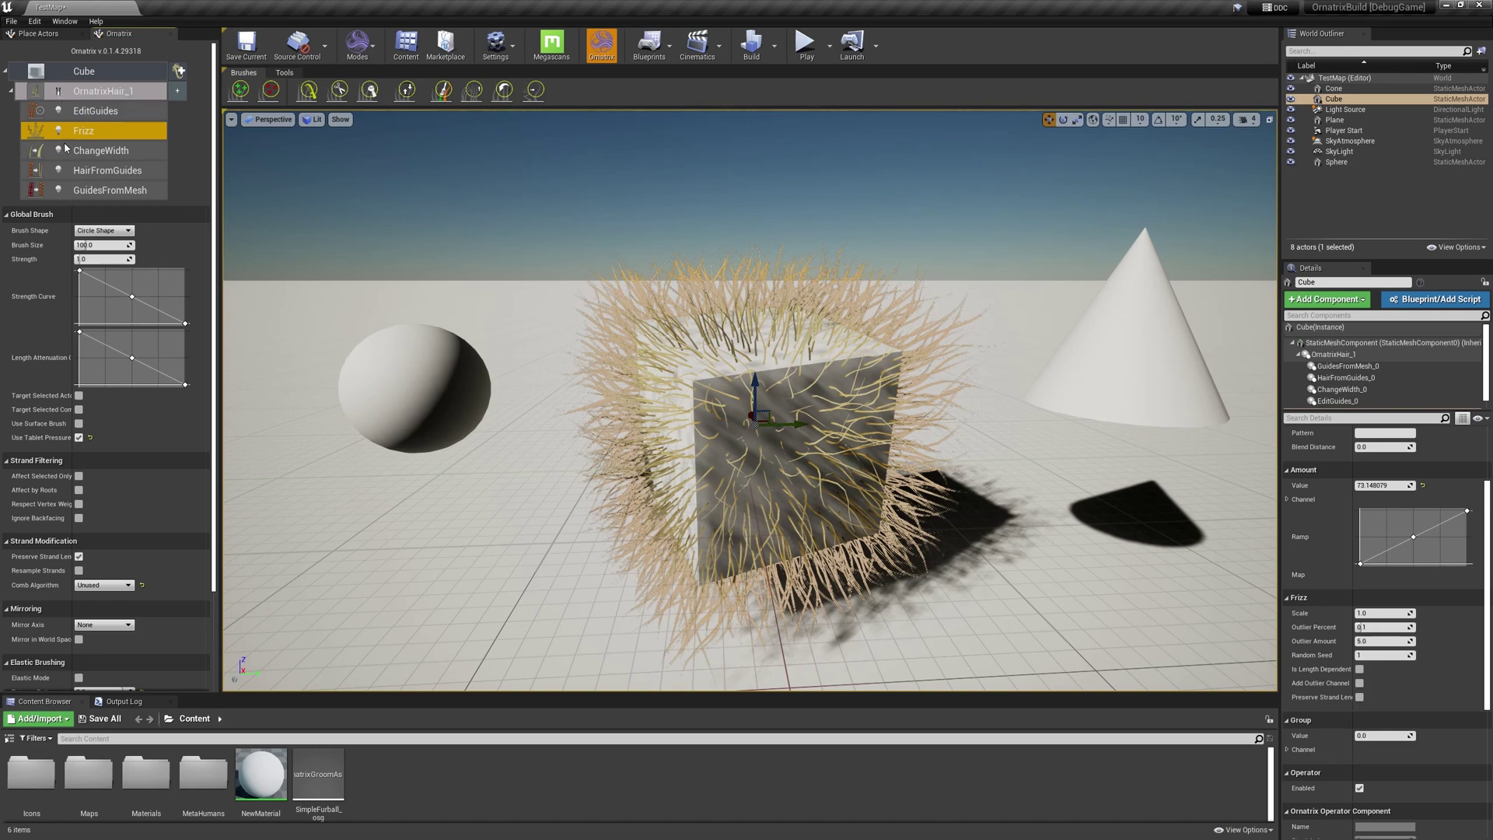
pyautogui.click(101, 150)
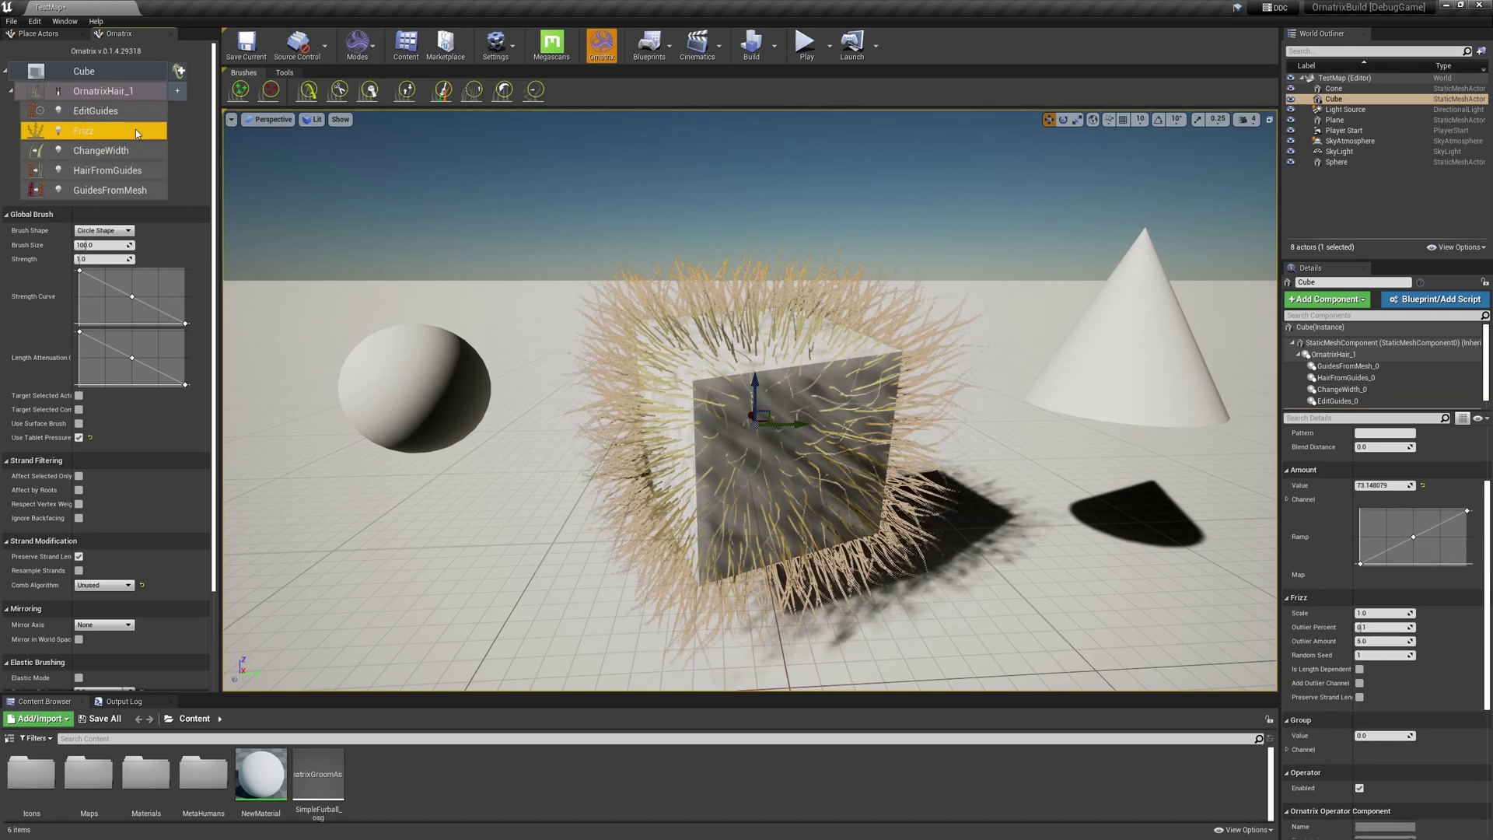
pyautogui.click(129, 161)
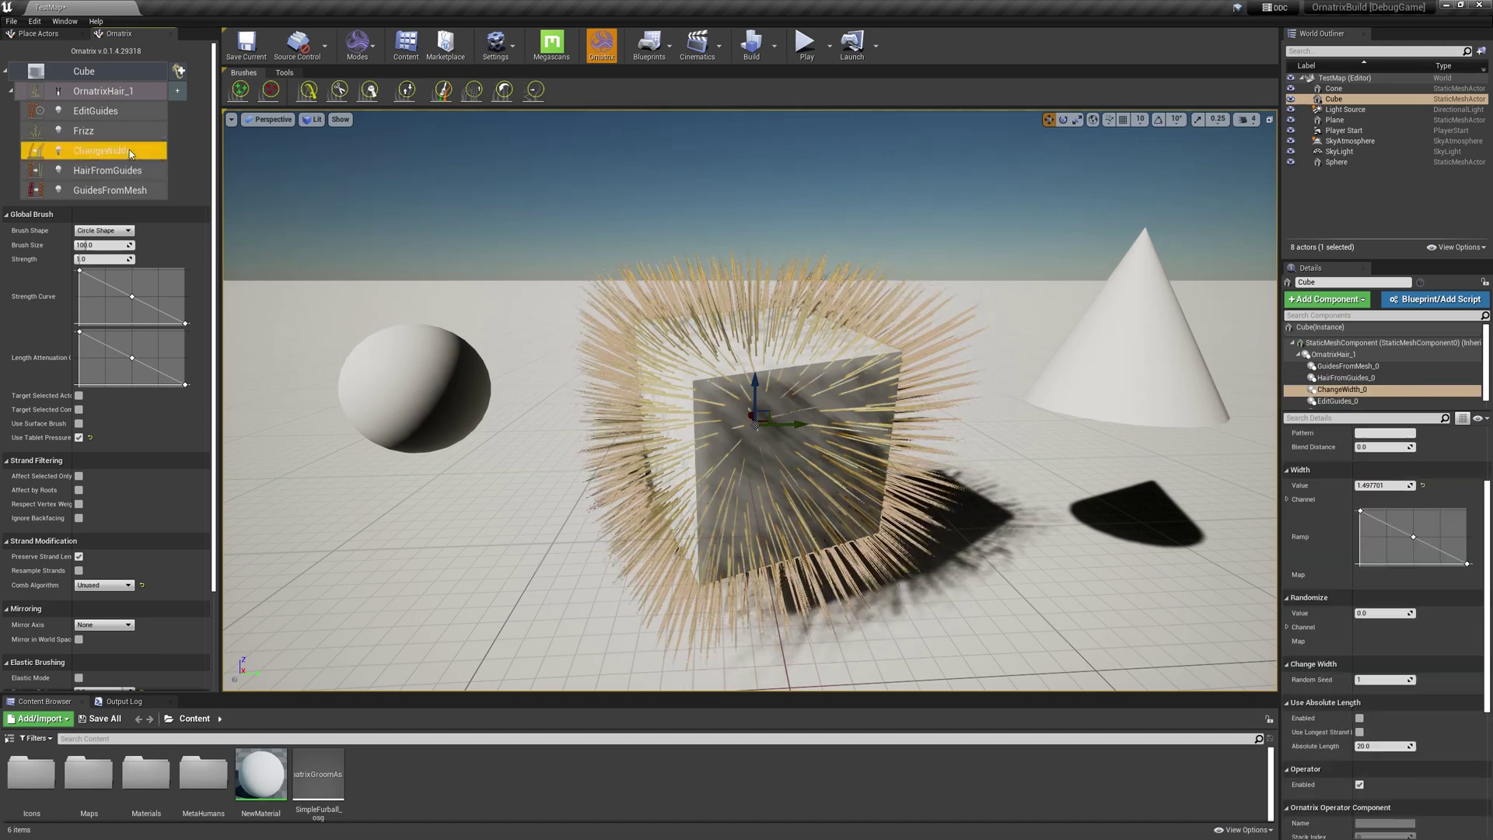
pyautogui.click(133, 129)
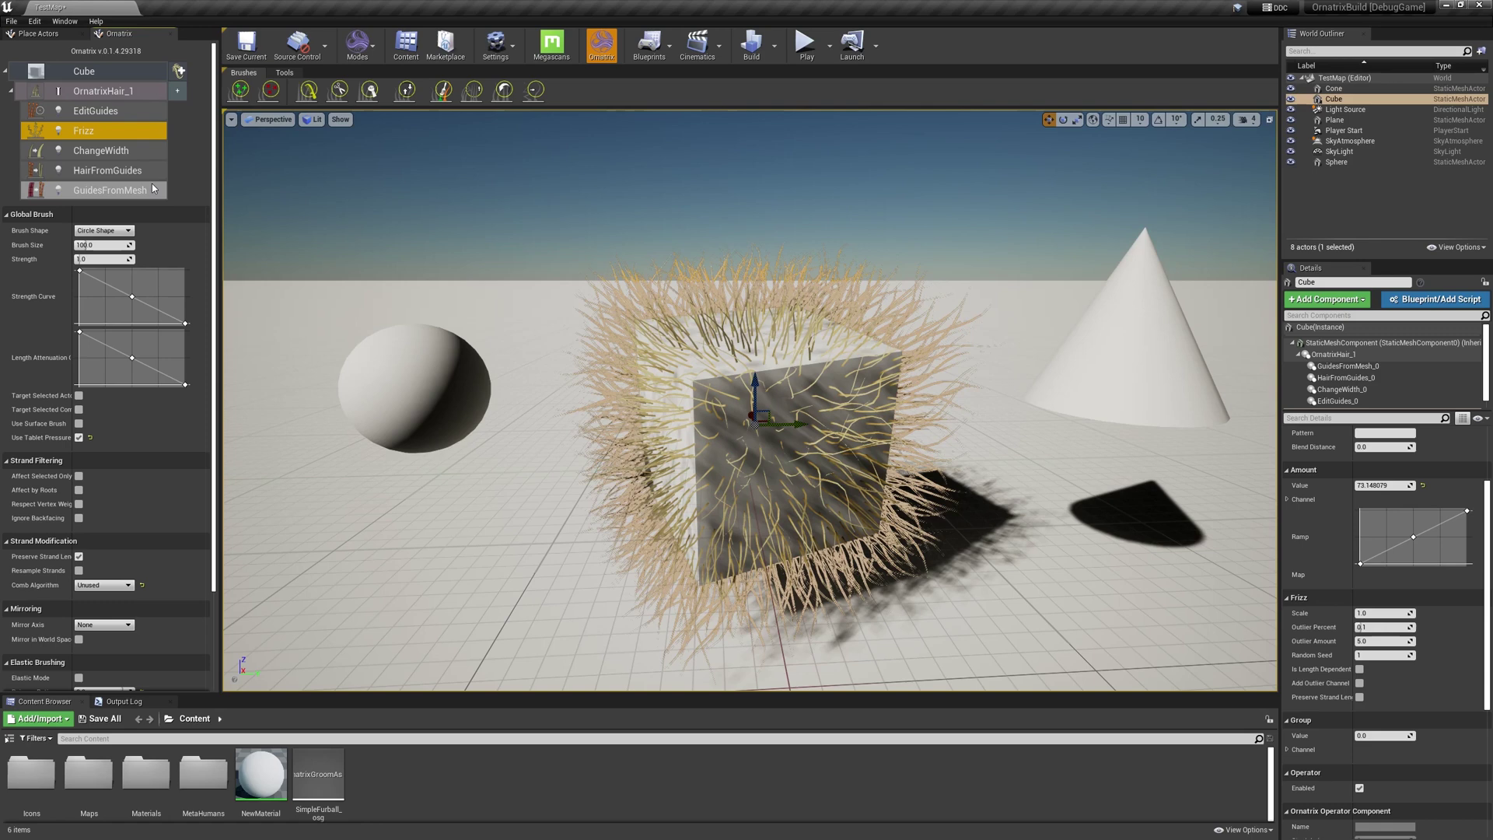
# Convert OrnatrixHair_1 into a new groom asset, confirming with Yes, then orbit closer to the cube
pyautogui.click(35, 91)
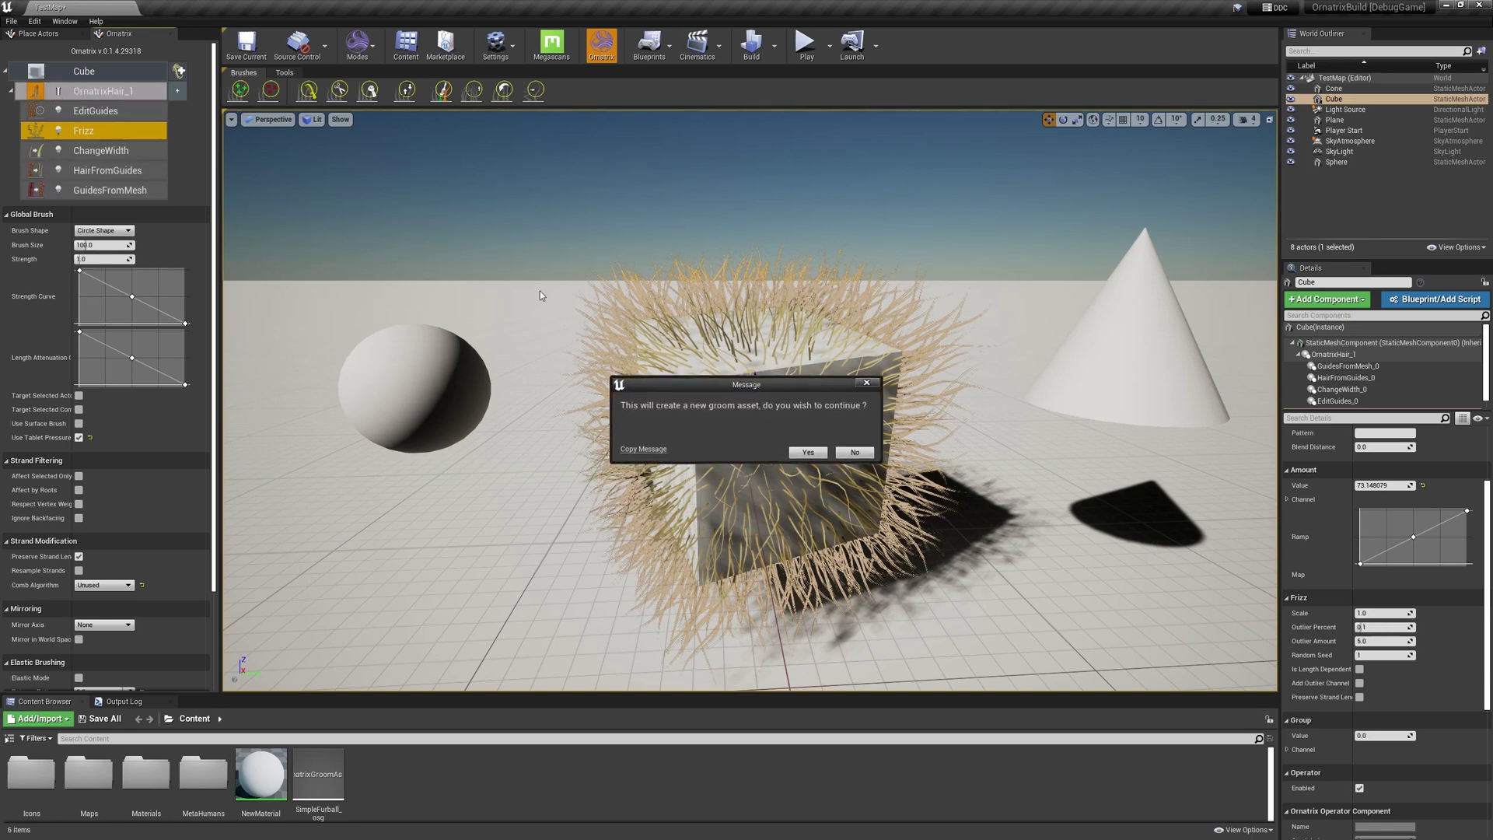
pyautogui.moveTo(696, 388); pyautogui.dragTo(695, 403)
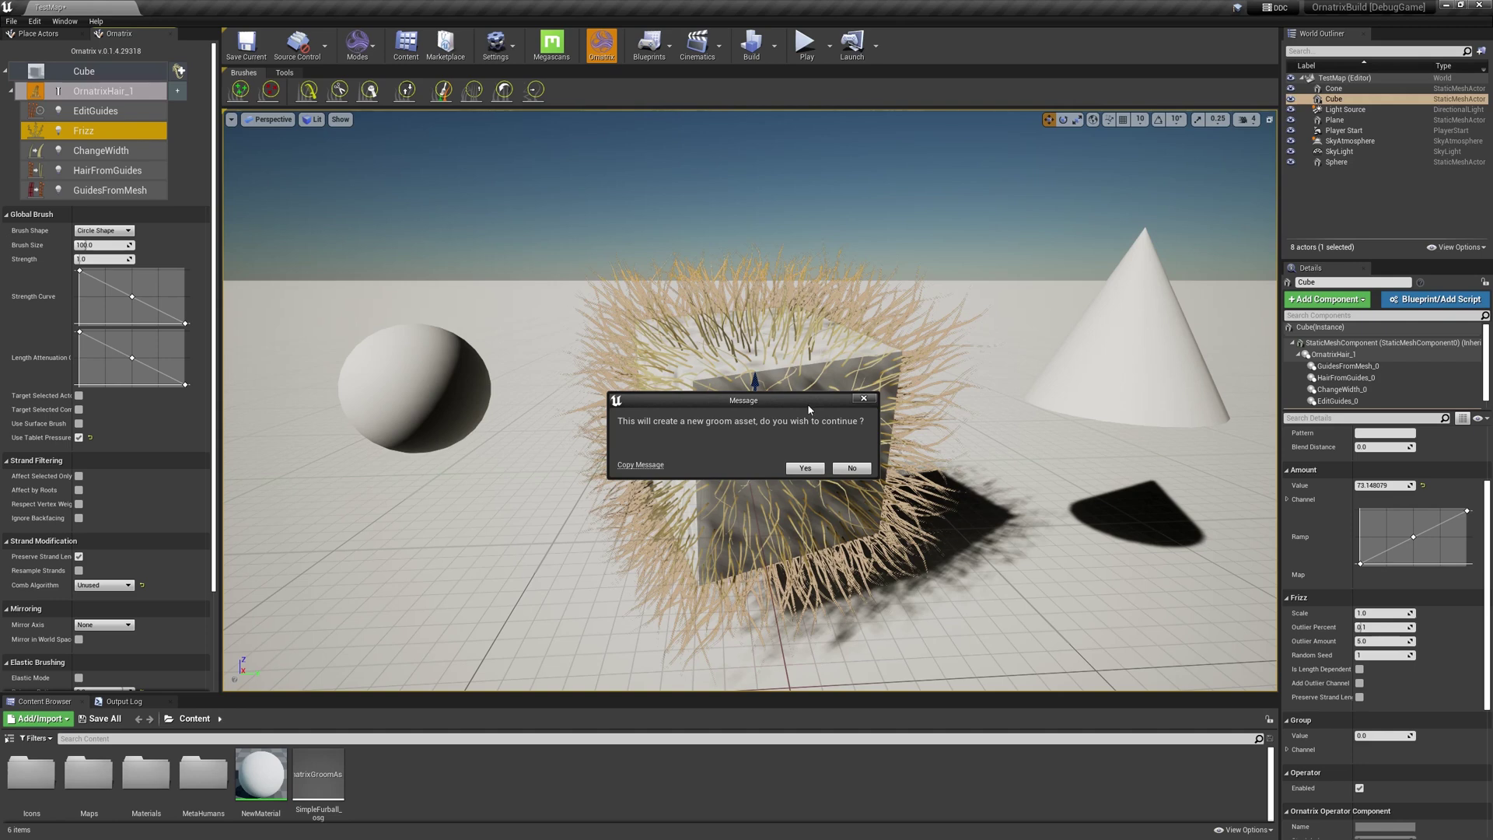
pyautogui.click(807, 470)
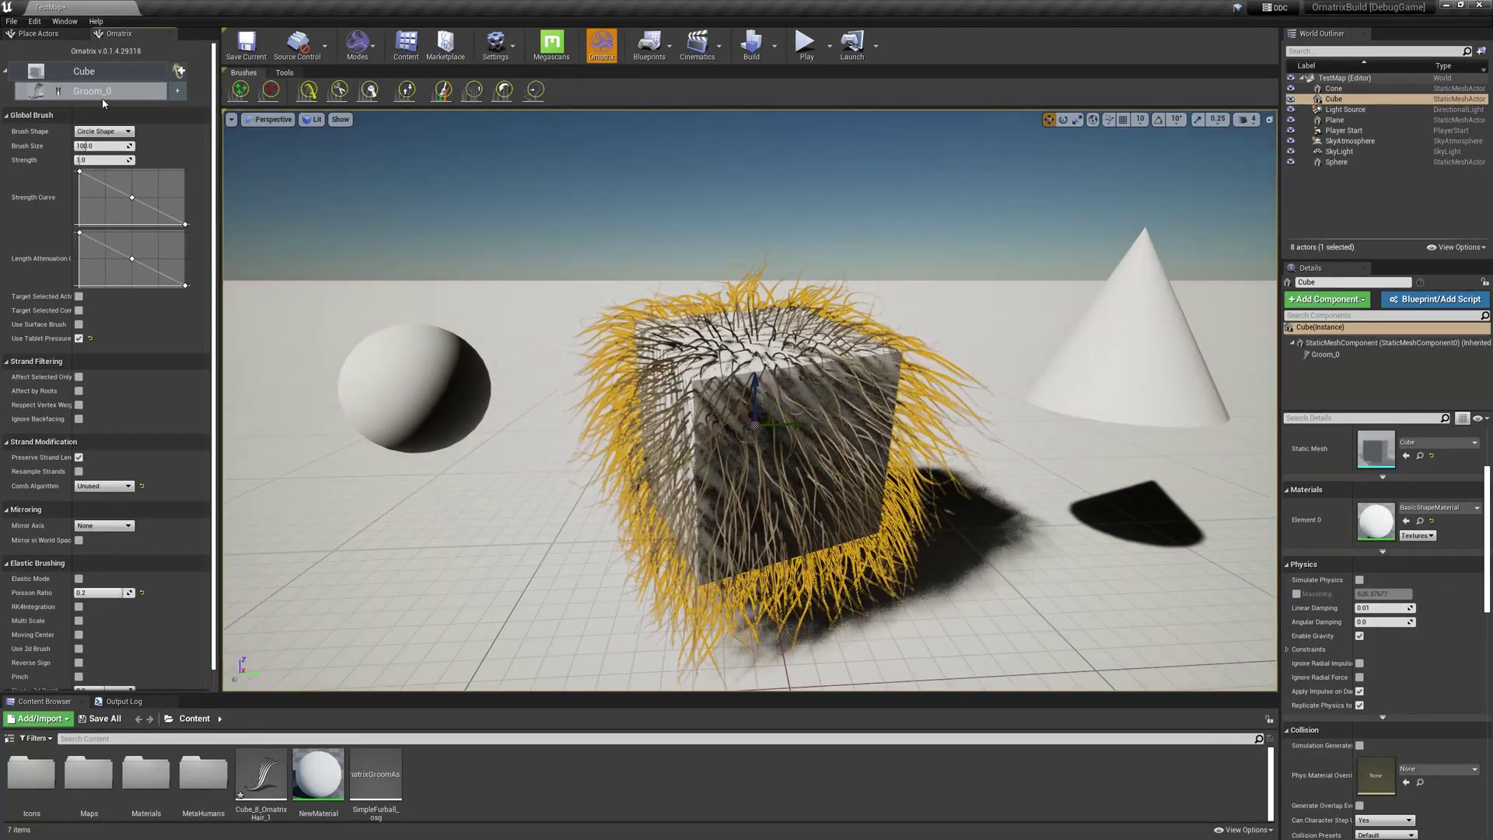
pyautogui.keyDown('alt'); pyautogui.moveTo(853, 449); pyautogui.dragTo(781, 465); pyautogui.keyUp('alt')
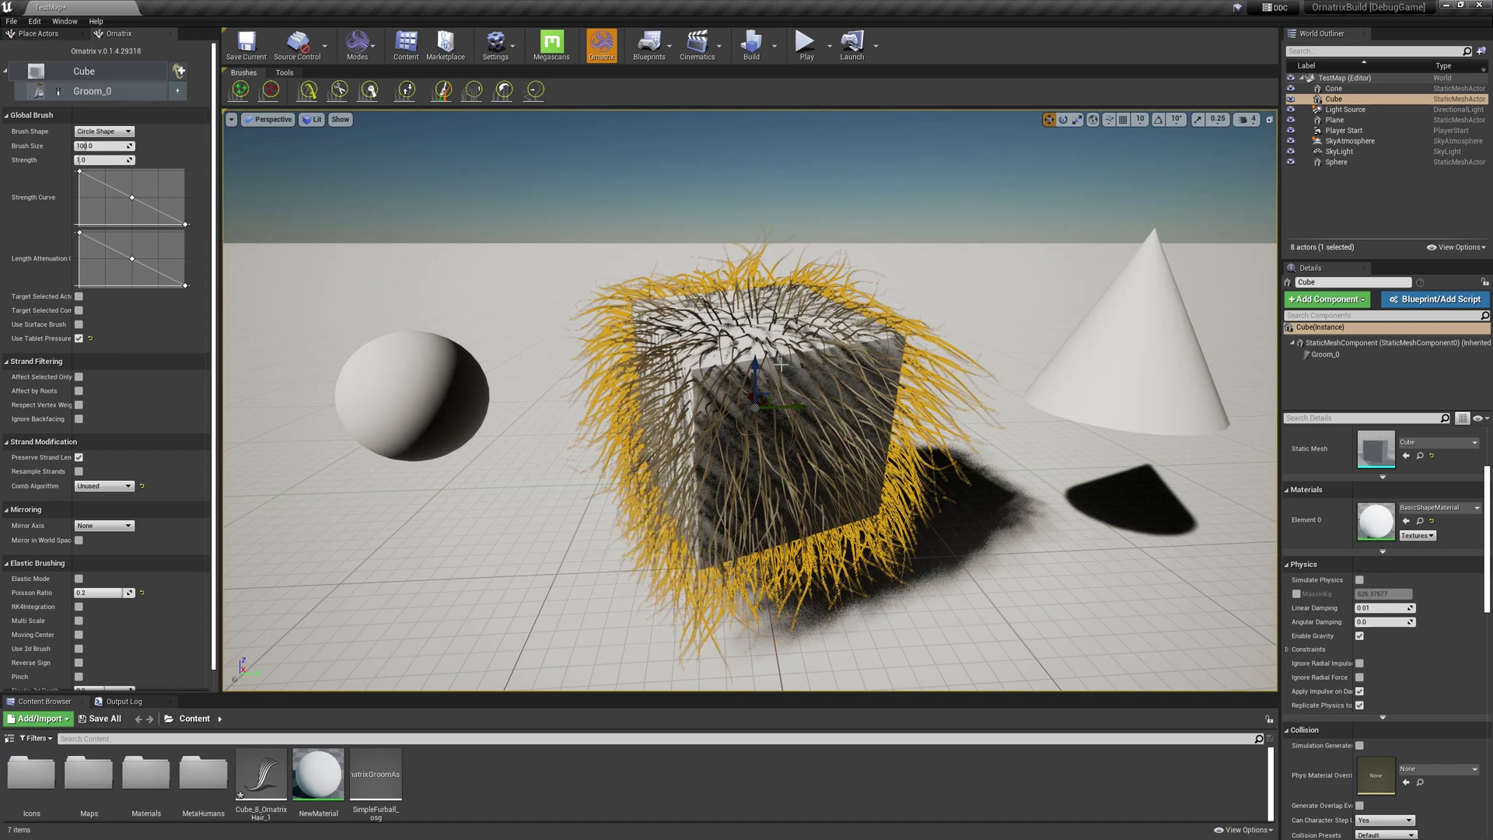
pyautogui.click(45, 96)
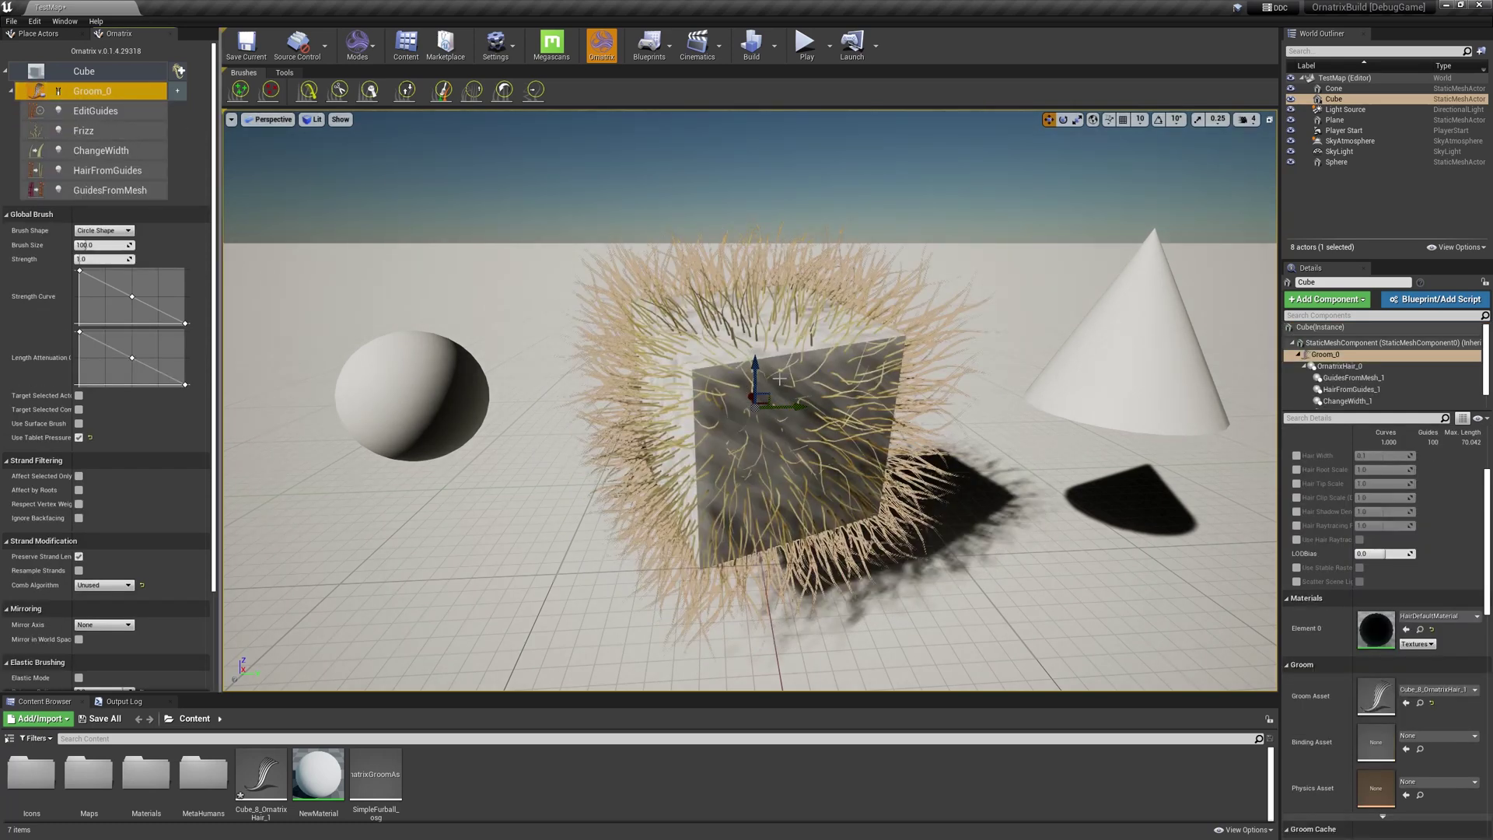
pyautogui.click(104, 132)
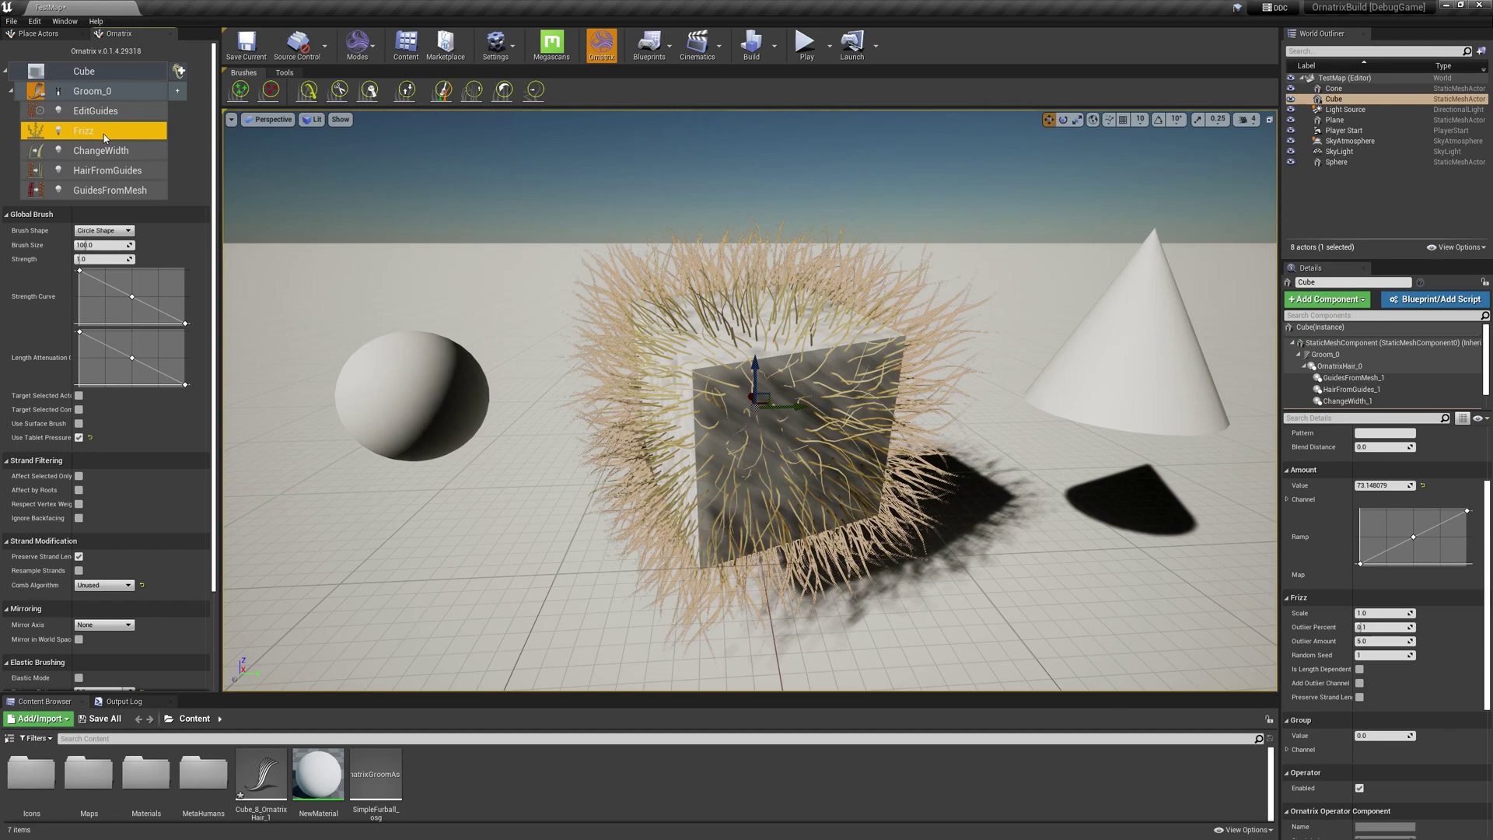
pyautogui.click(36, 93)
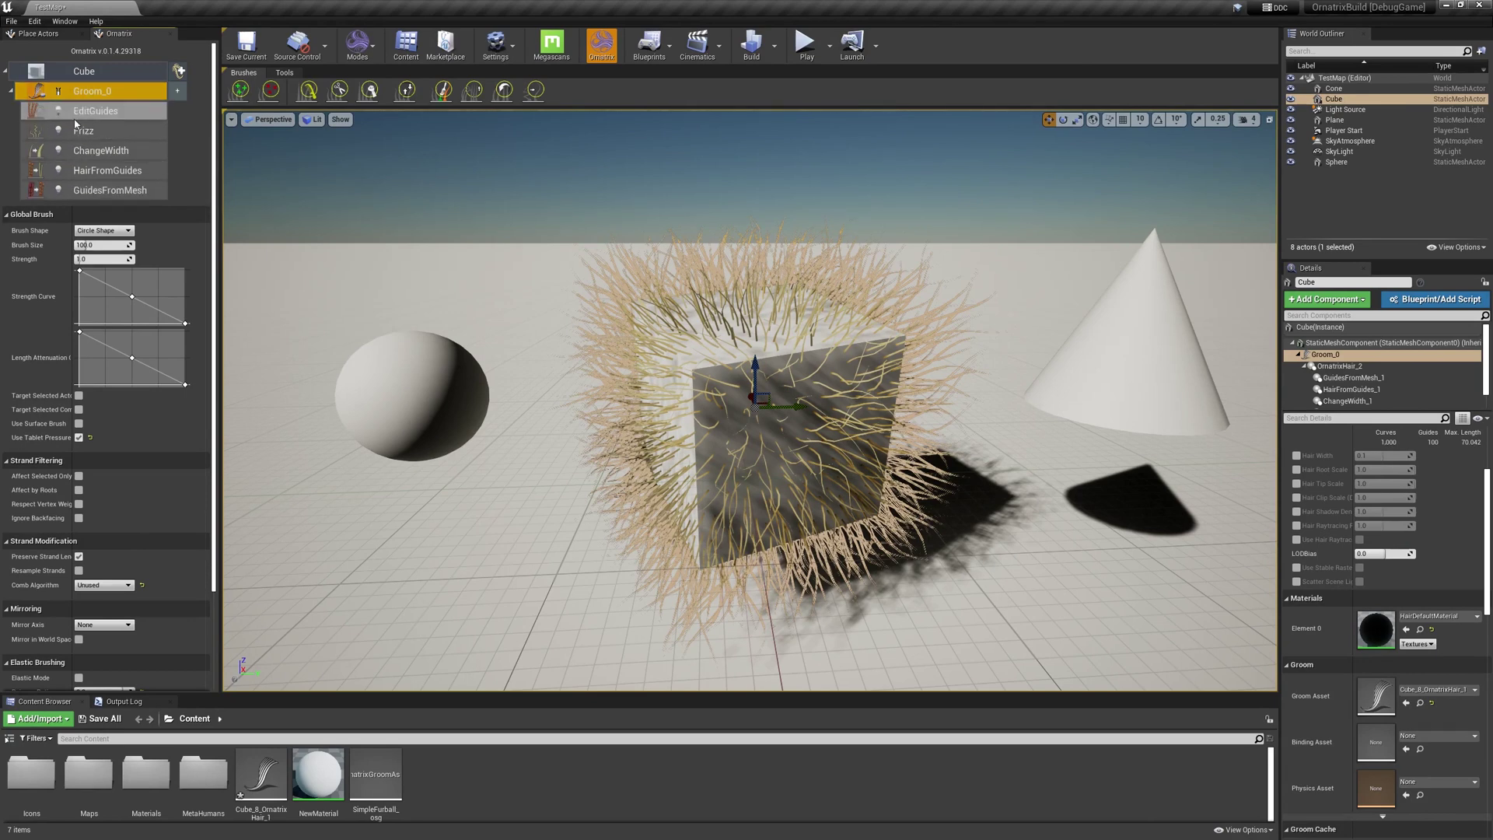
pyautogui.click(39, 91)
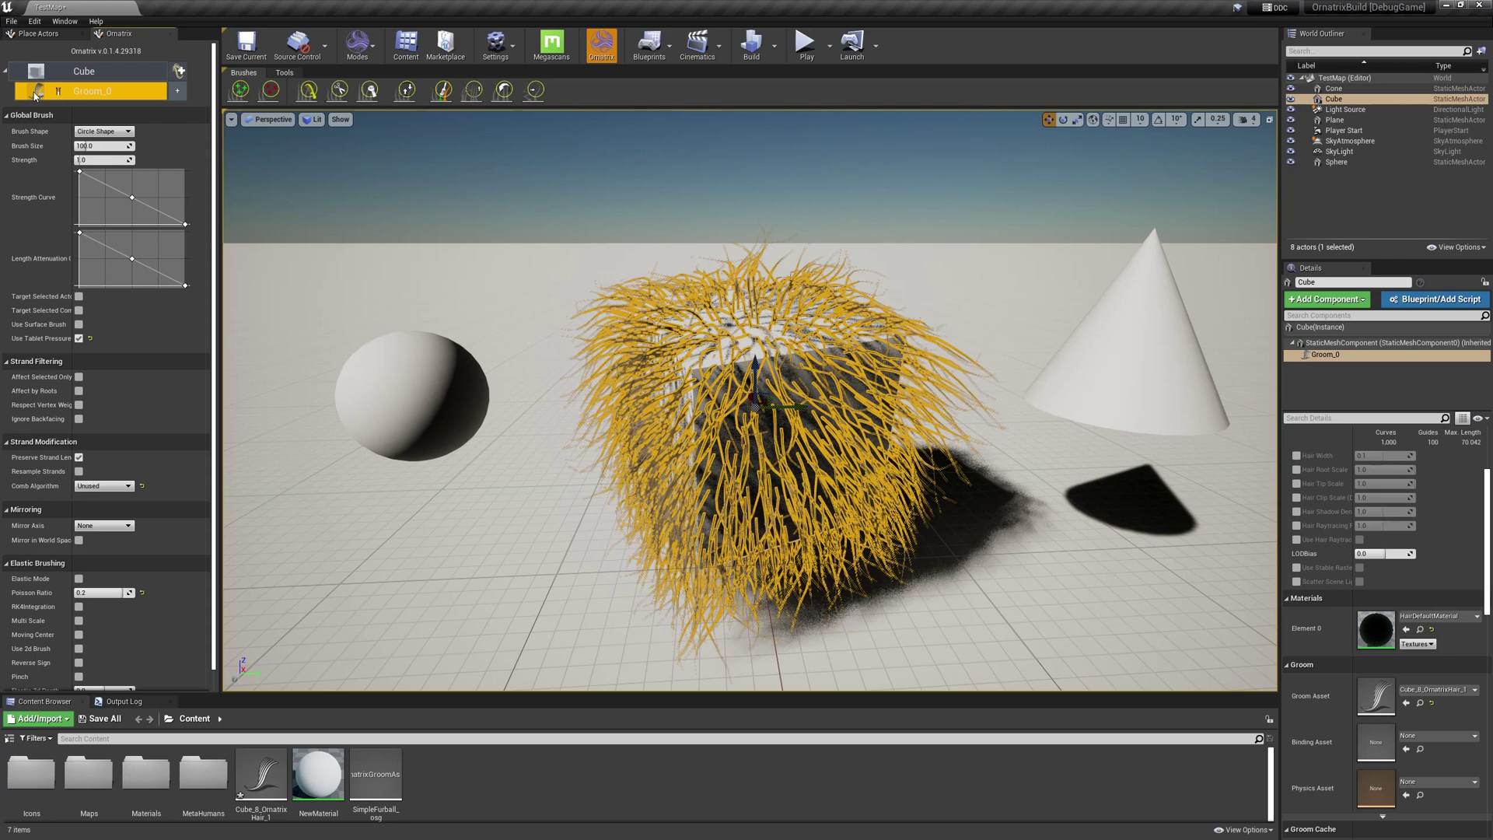
# Reopen the groom's operators and comb the cube's top strands leftward with the Comb brush
pyautogui.click(34, 94)
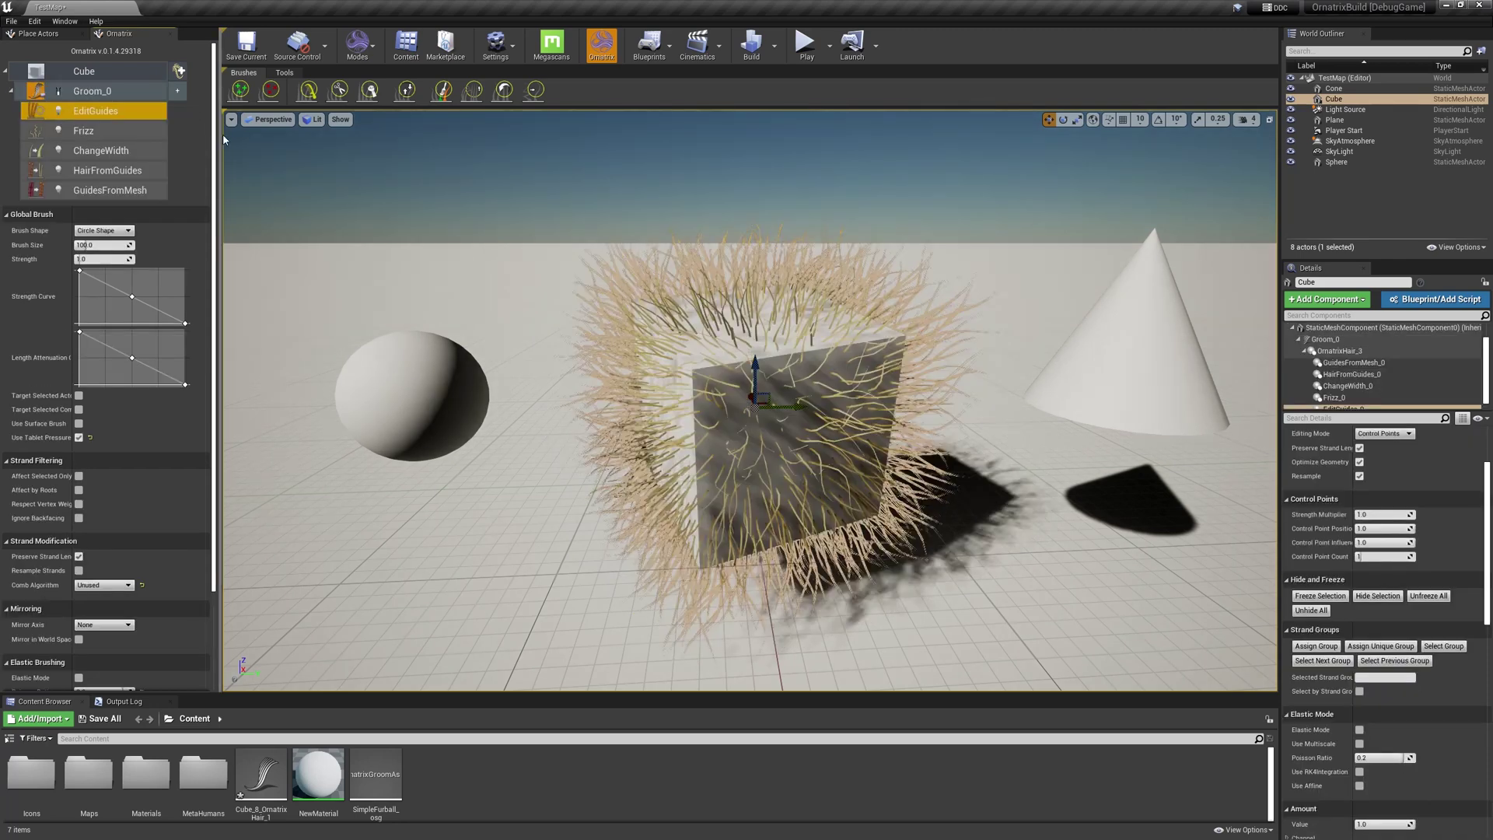
pyautogui.click(312, 103)
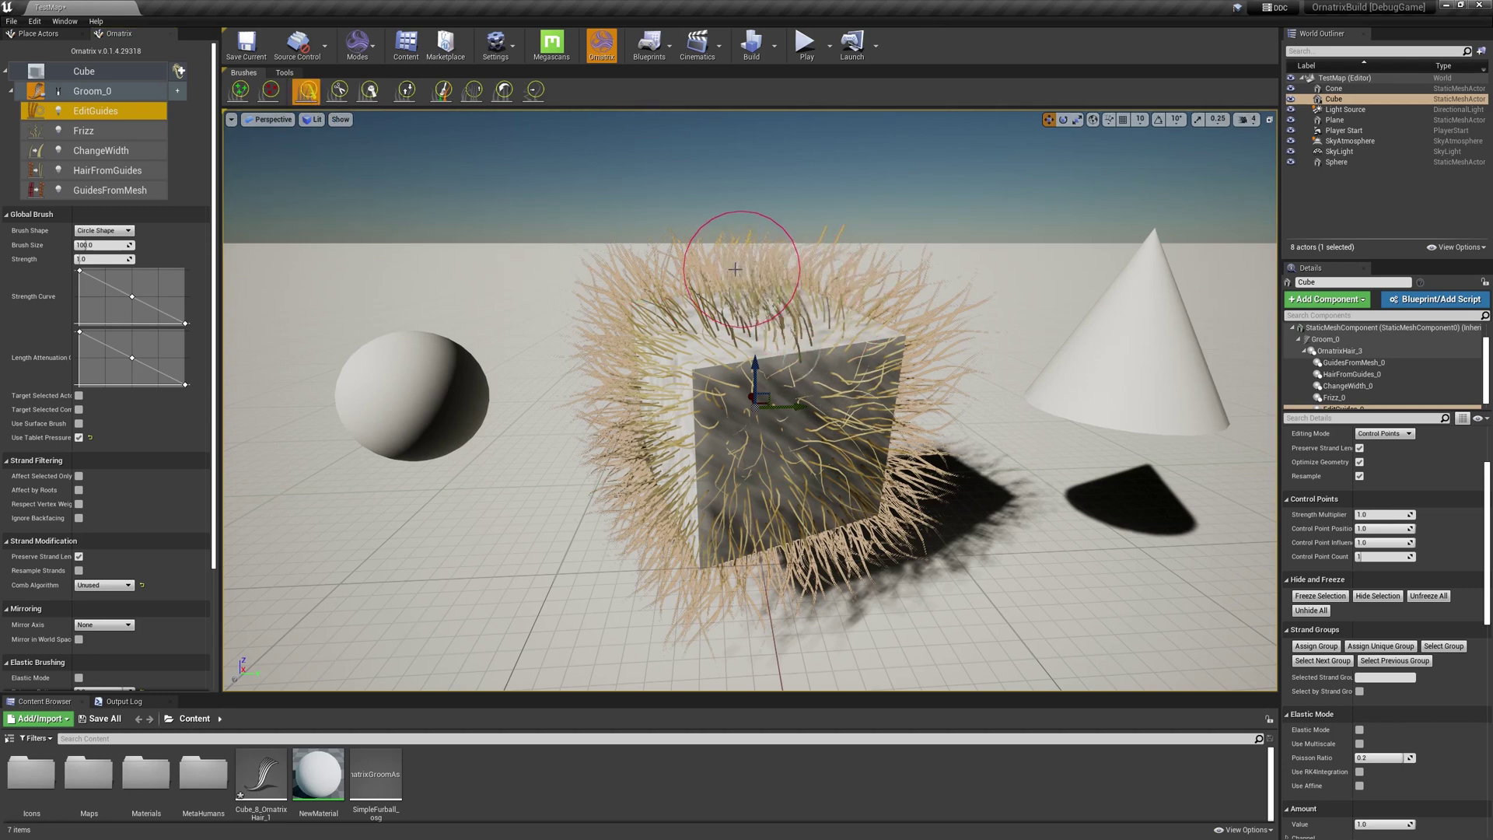
pyautogui.moveTo(735, 269)
pyautogui.mouseDown()
pyautogui.moveTo(696, 304)
pyautogui.moveTo(637, 291)
pyautogui.moveTo(638, 386)
pyautogui.moveTo(622, 333)
pyautogui.moveTo(635, 403)
pyautogui.moveTo(635, 360)
pyautogui.moveTo(434, 316)
pyautogui.mouseUp()
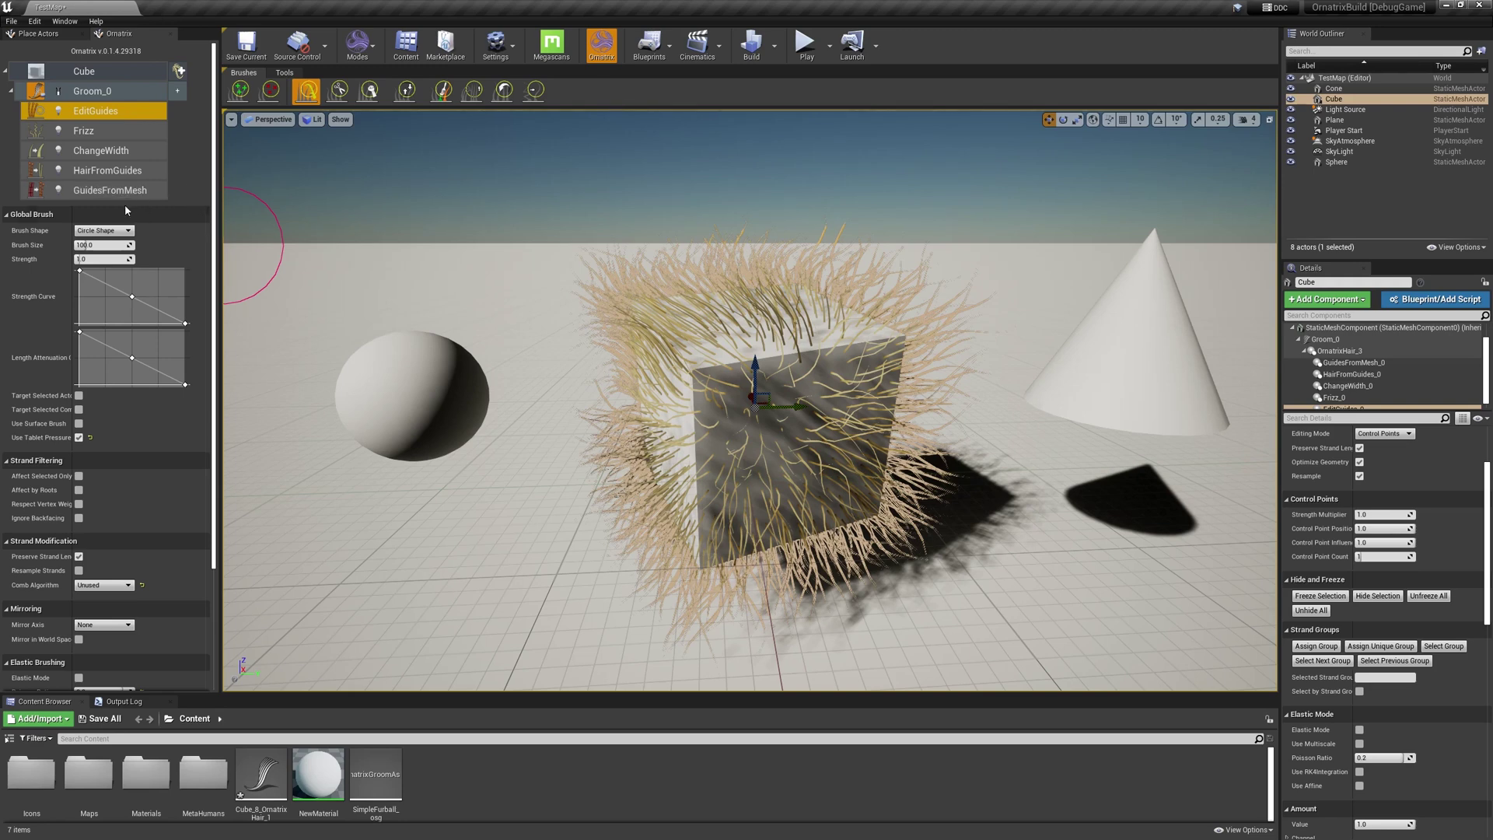
pyautogui.scroll(-5, 213, 452)
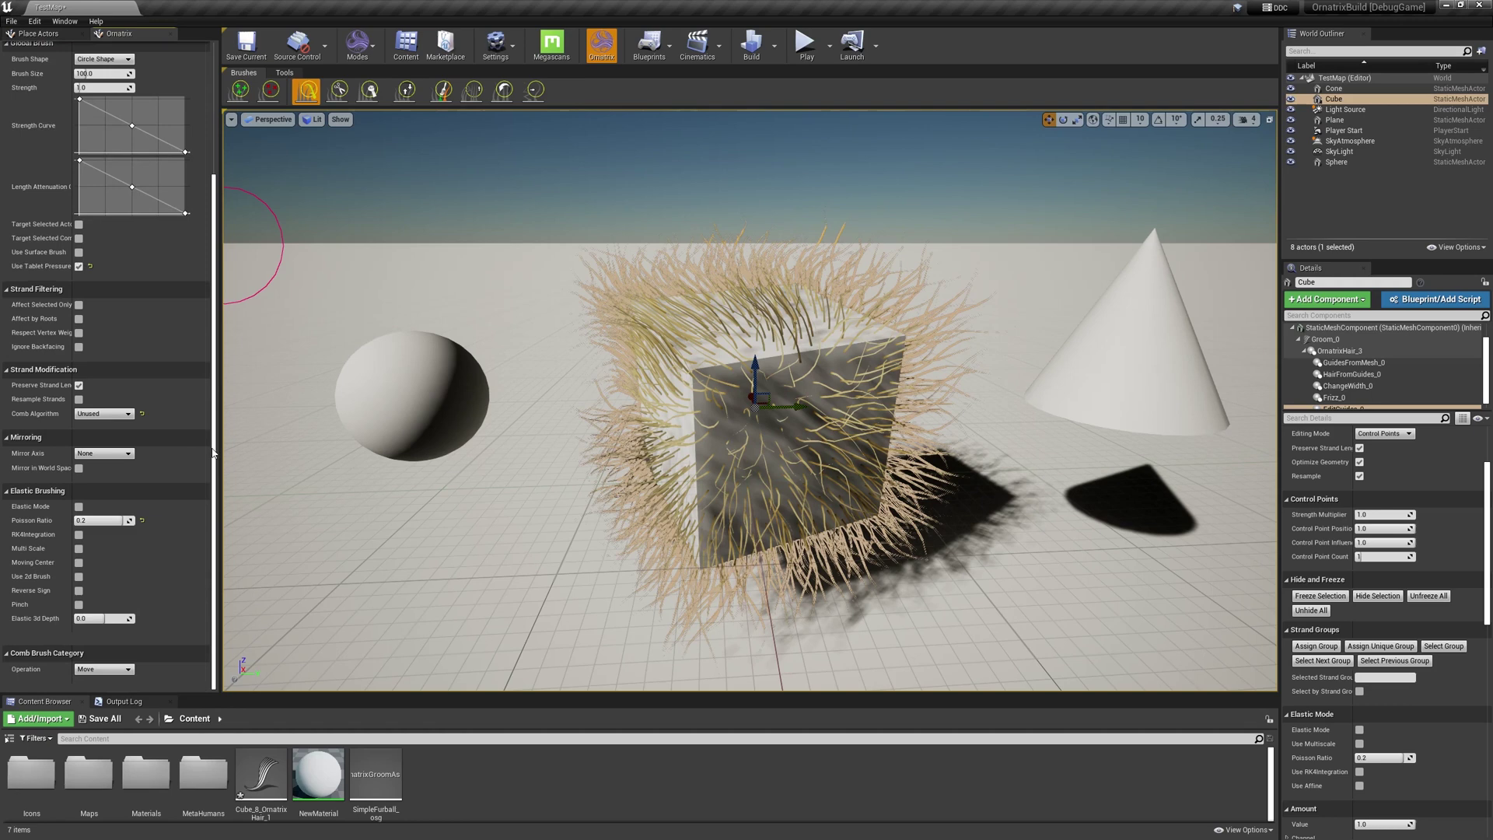
pyautogui.scroll(5, 213, 452)
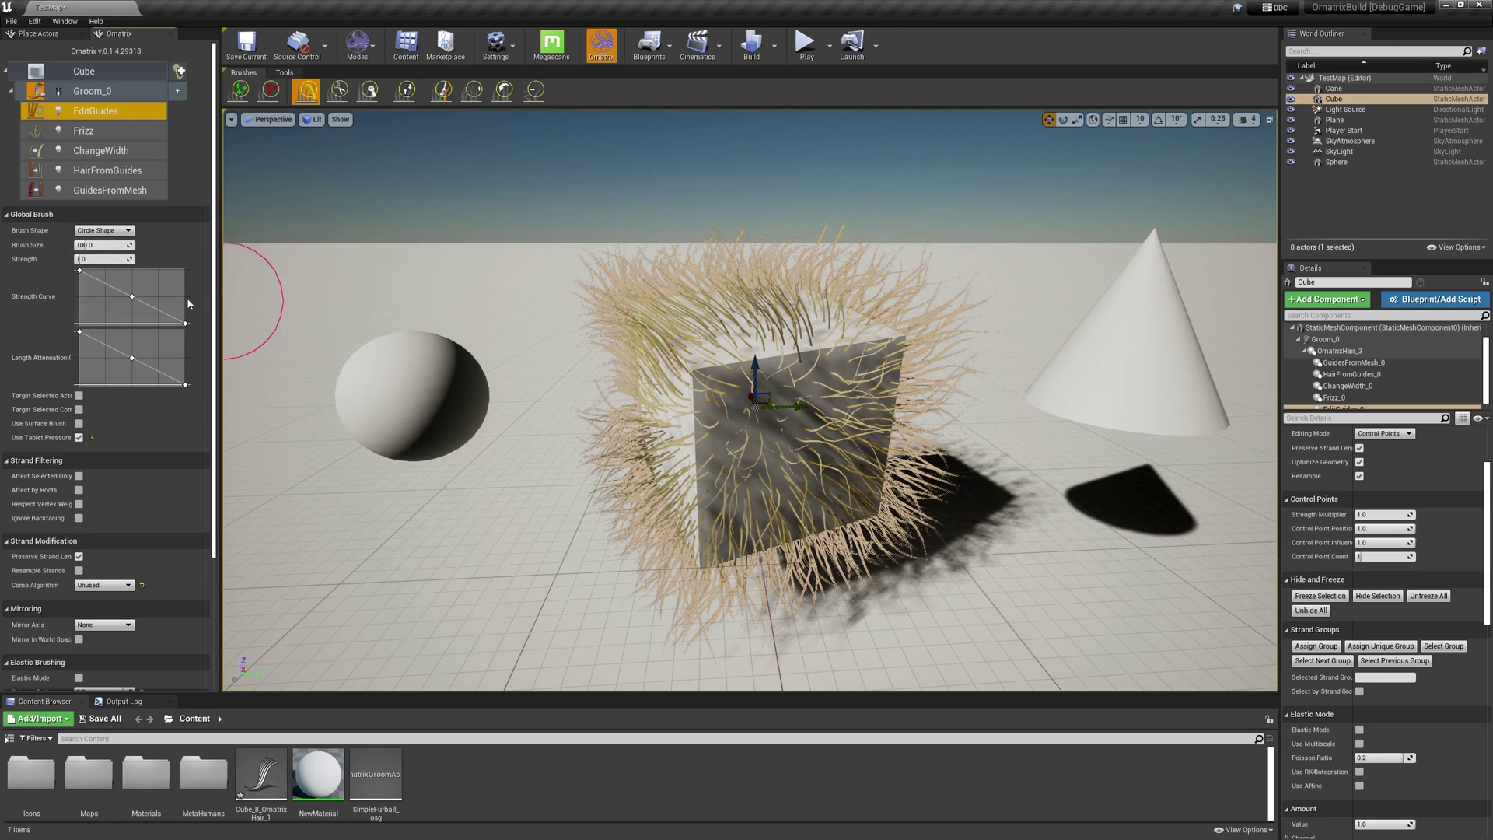
pyautogui.moveTo(133, 299)
# Try two other Ornatrix brushes, scrolling the panel to reach Groom_0's settings
pyautogui.click(337, 90)
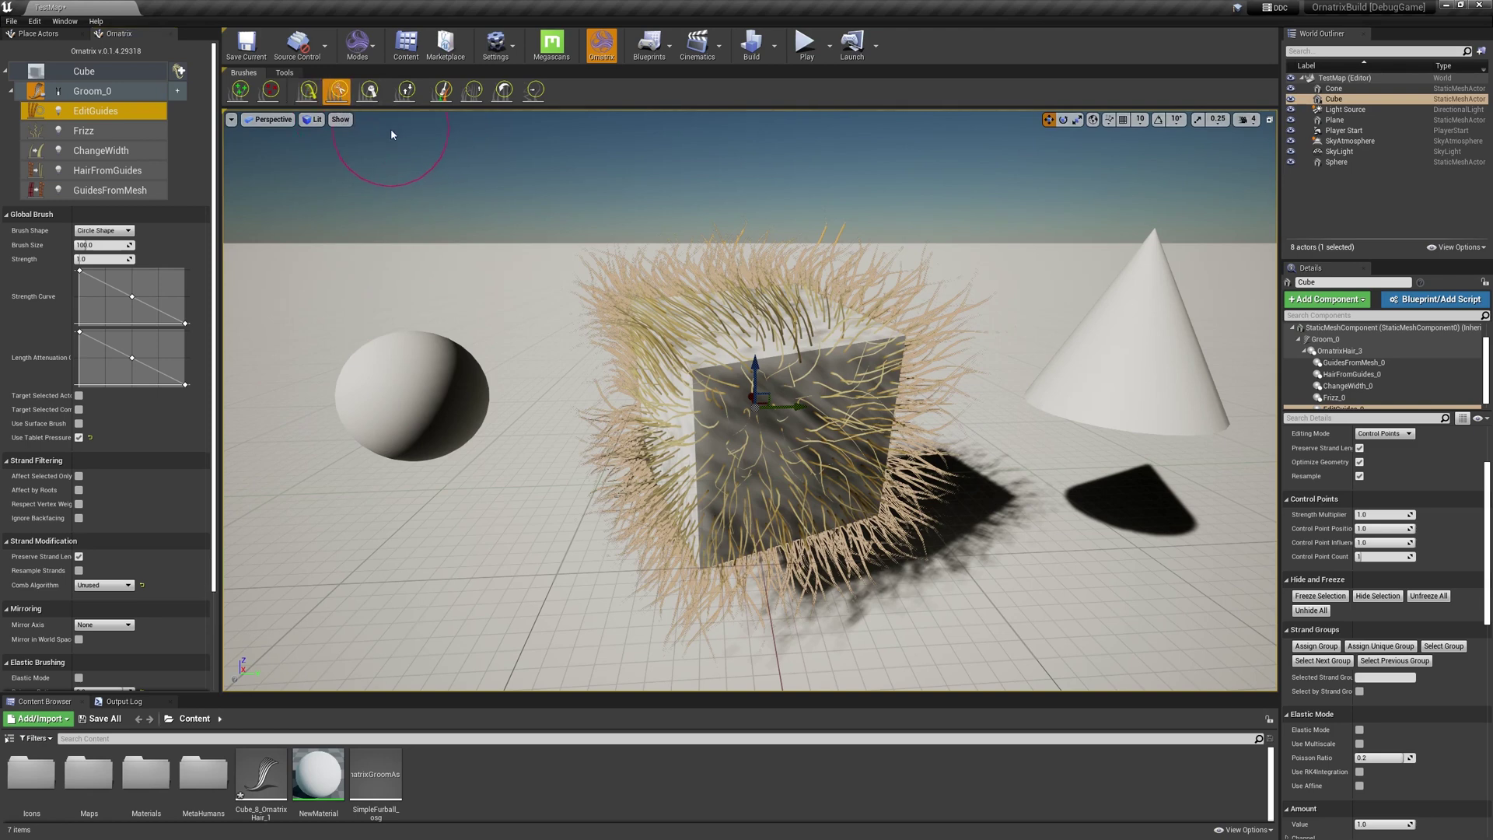
pyautogui.scroll(-1, 215, 296)
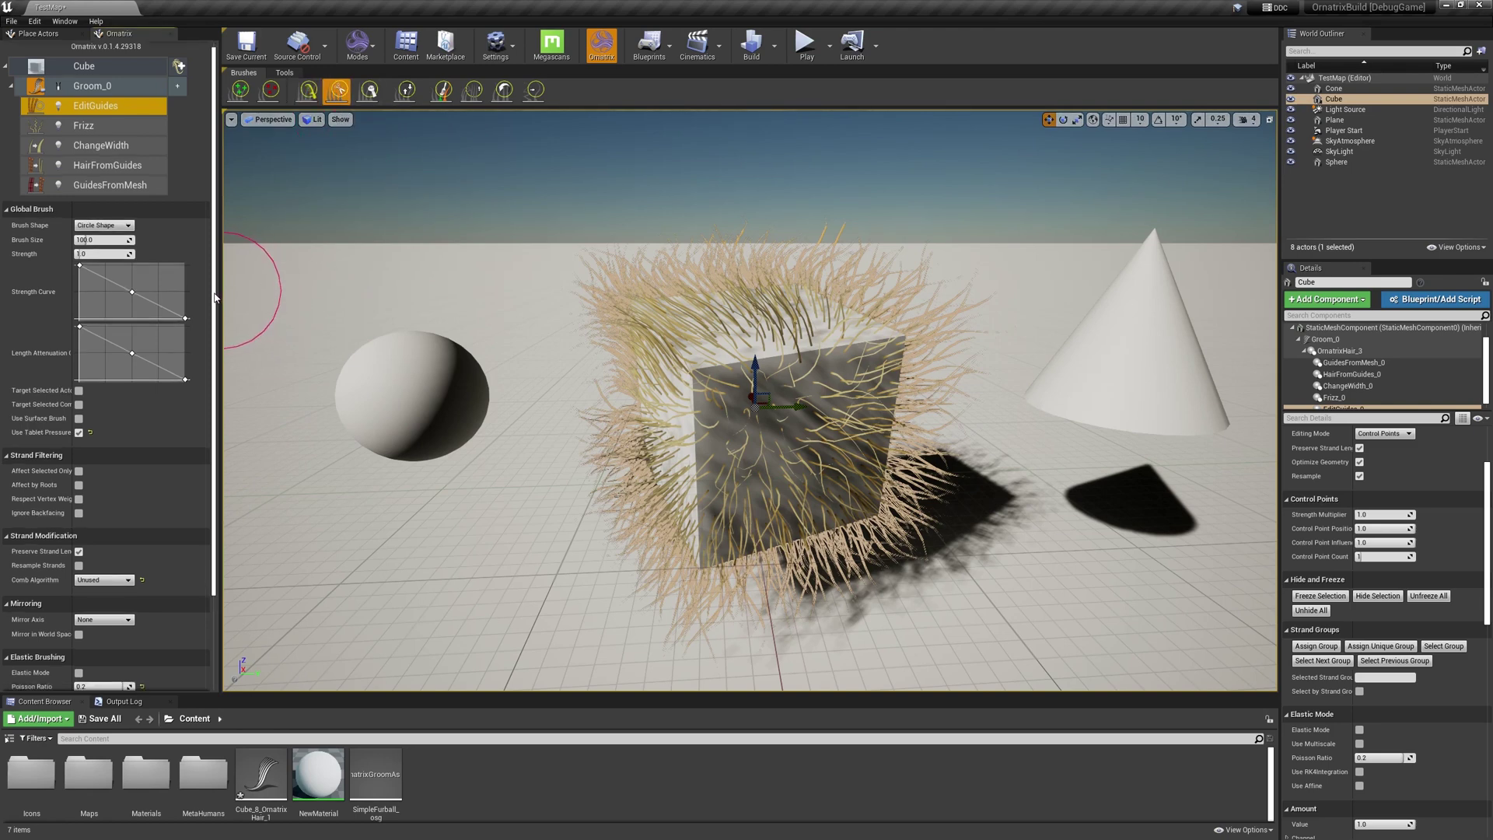
pyautogui.moveTo(215, 297); pyautogui.dragTo(213, 408)
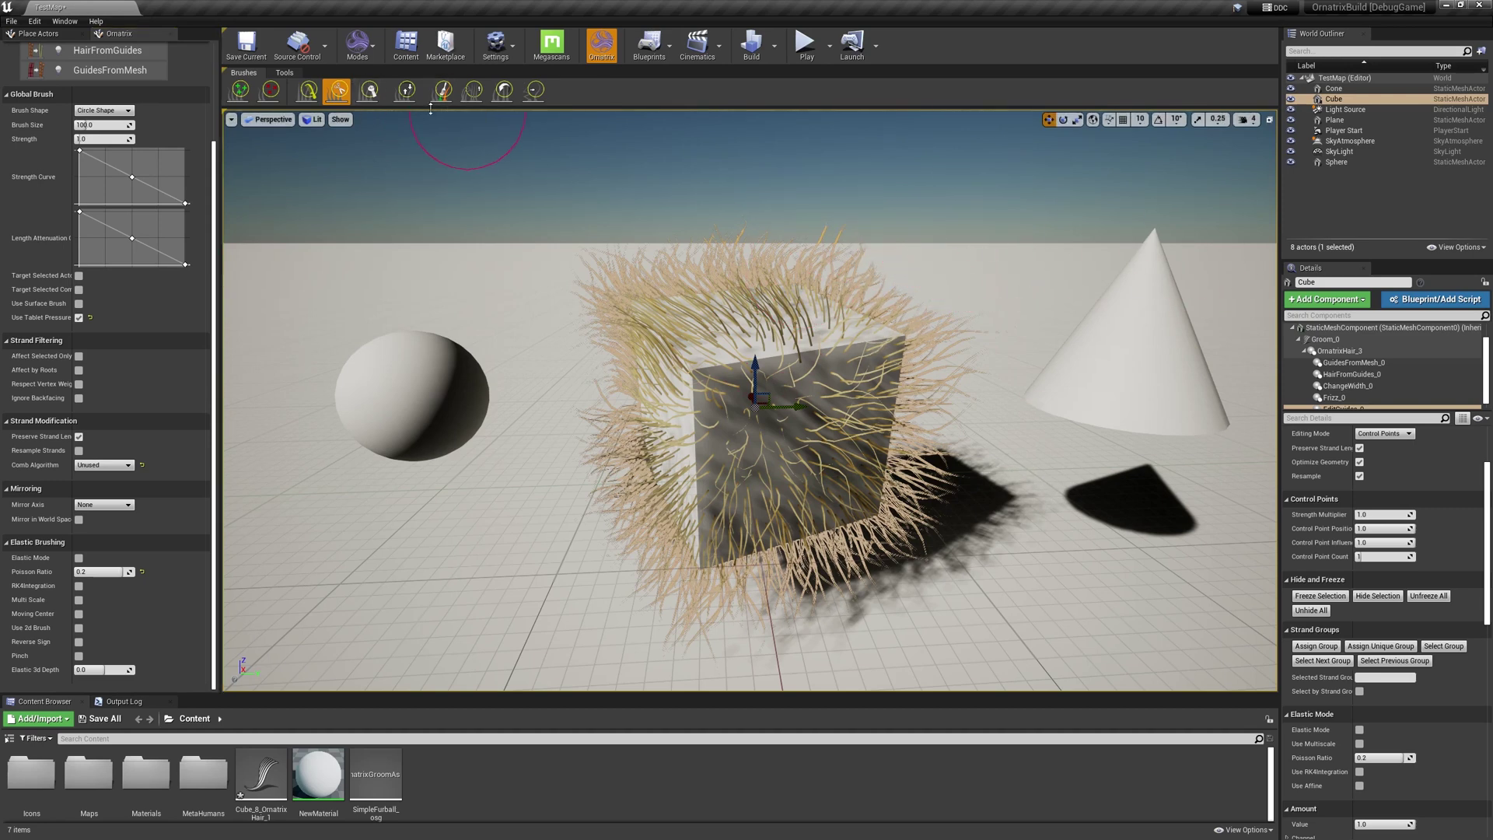
pyautogui.click(309, 92)
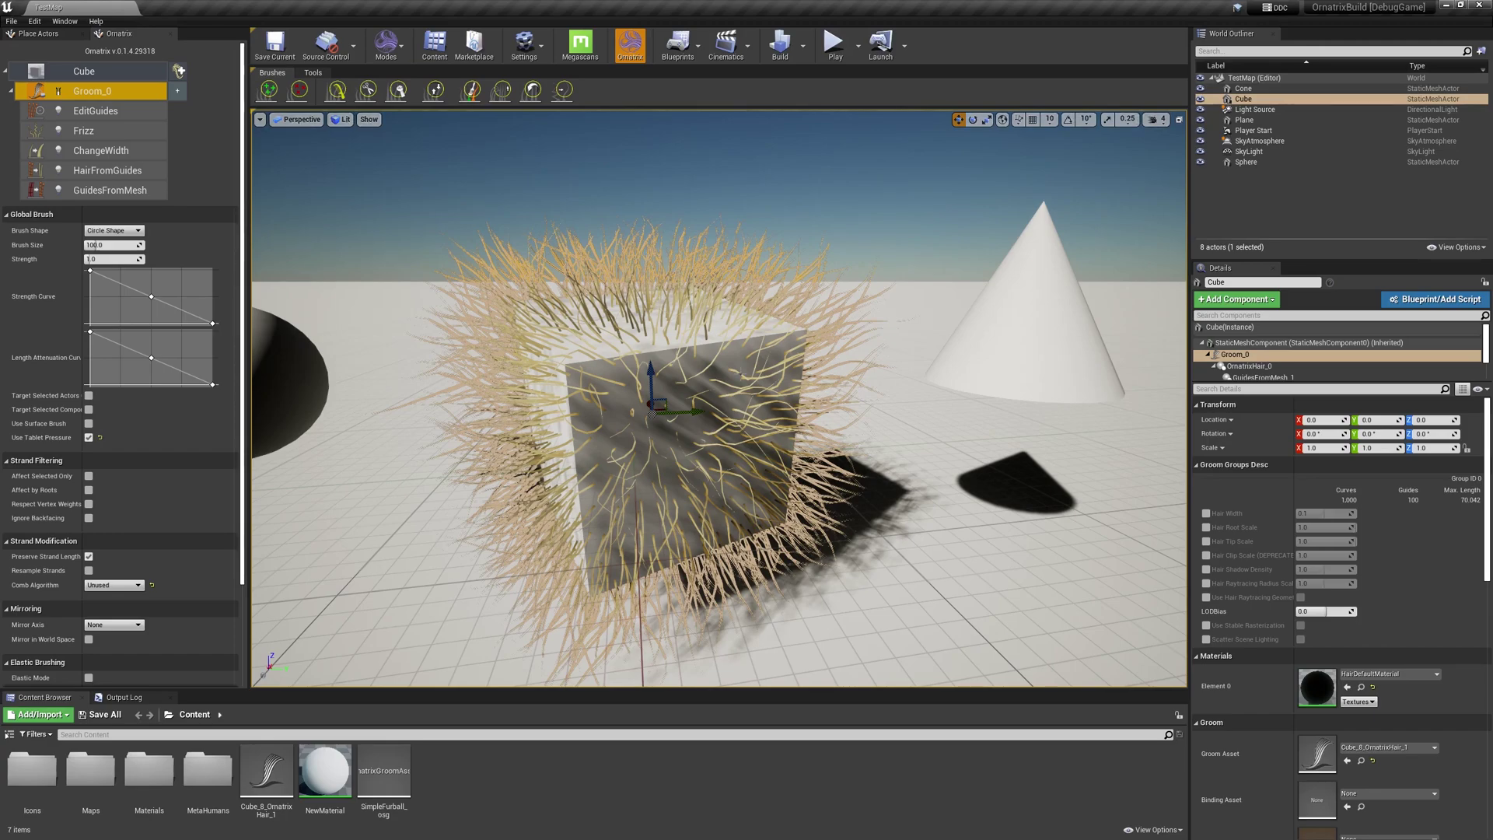
# Orbit to frame the sphere and activate the Ornatrix Create hair brush
pyautogui.moveTo(593, 347); pyautogui.dragTo(524, 422, button='right')
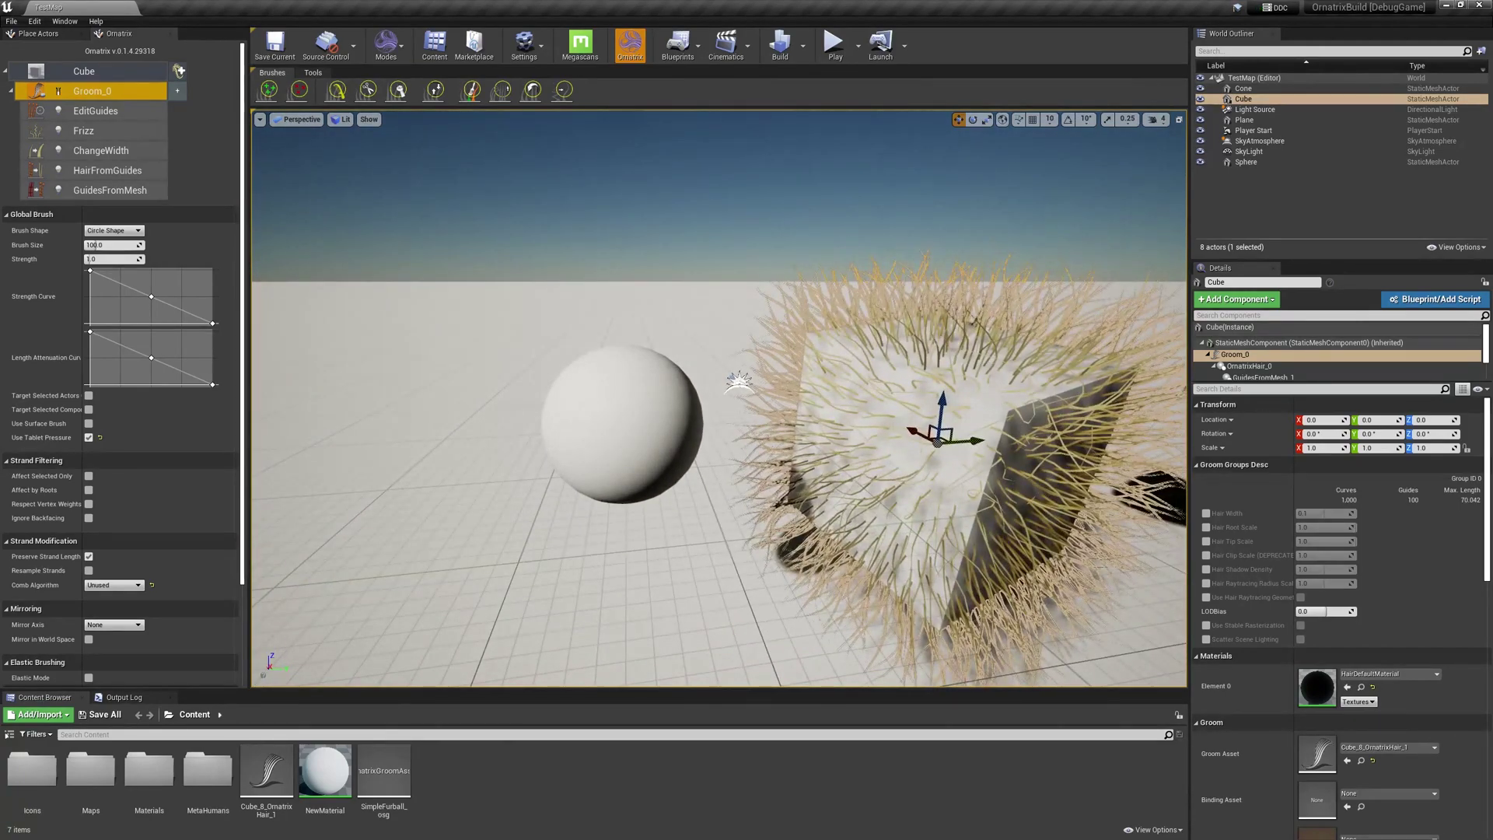
pyautogui.moveTo(624, 413); pyautogui.dragTo(623, 413, button='right')
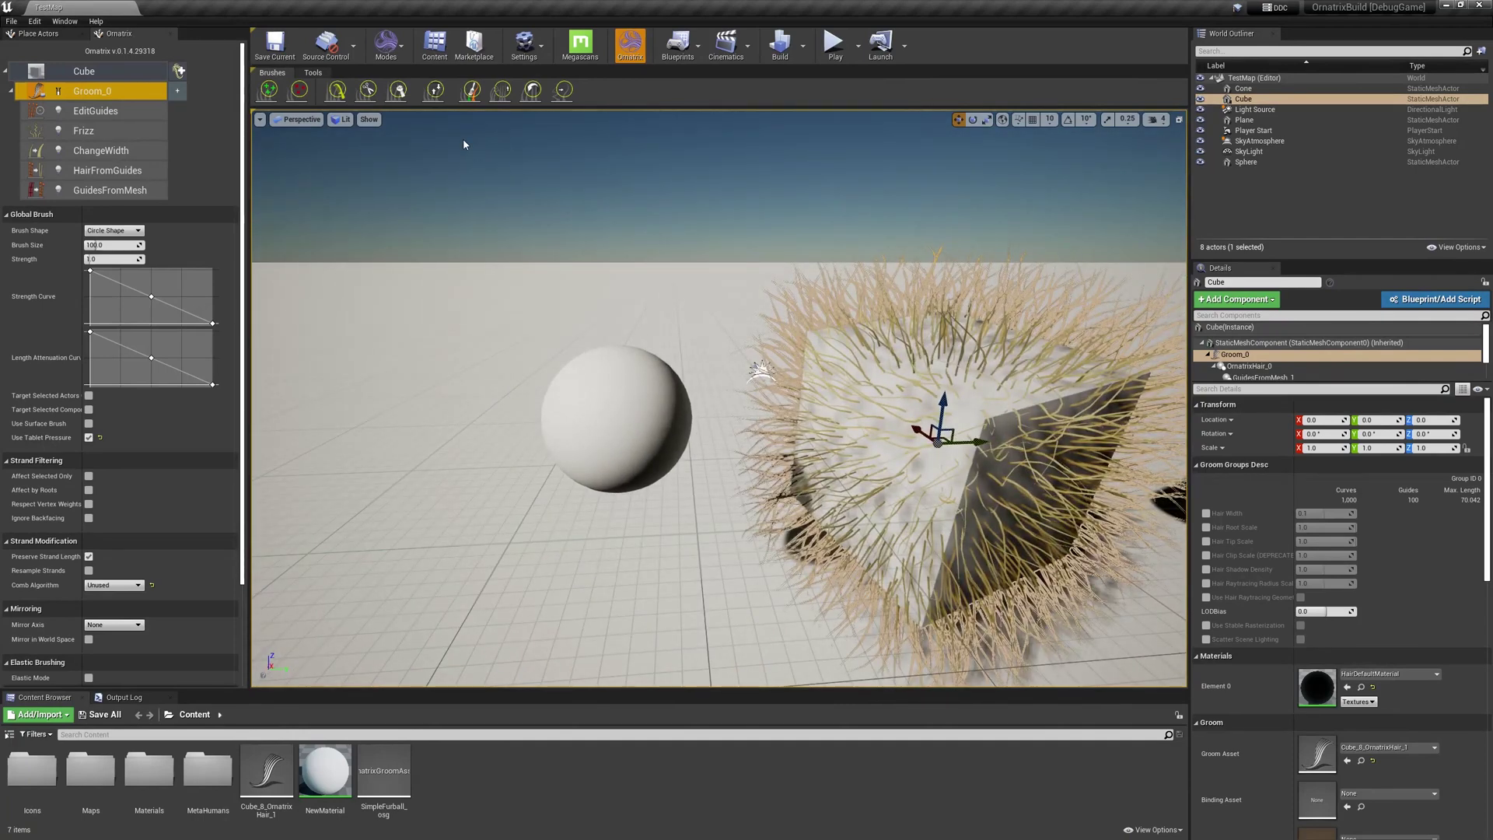
pyautogui.click(271, 93)
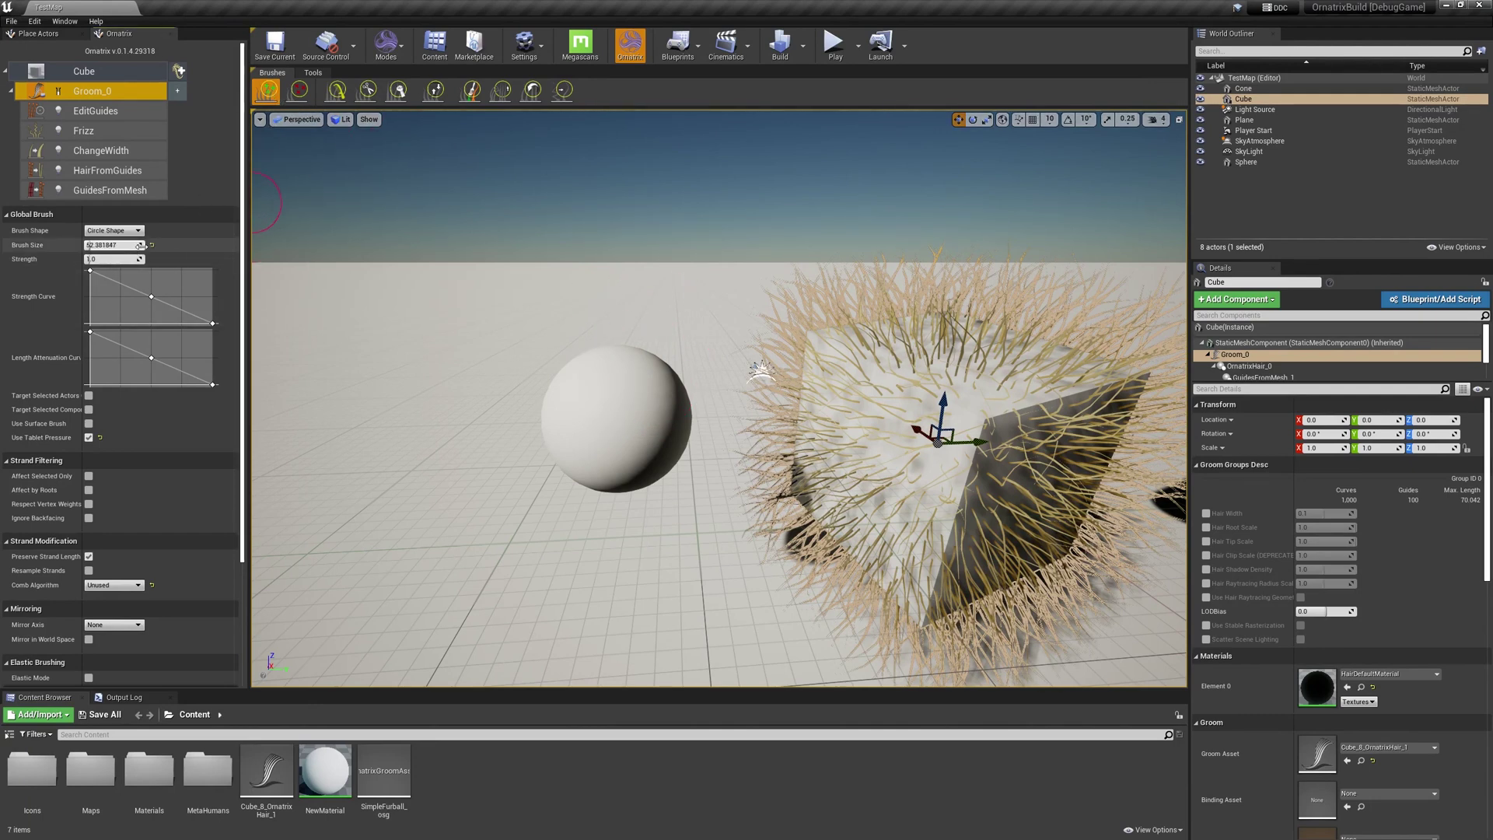
# Select the sphere as the groom target and make a first brush stroke across its middle
pyautogui.click(636, 400)
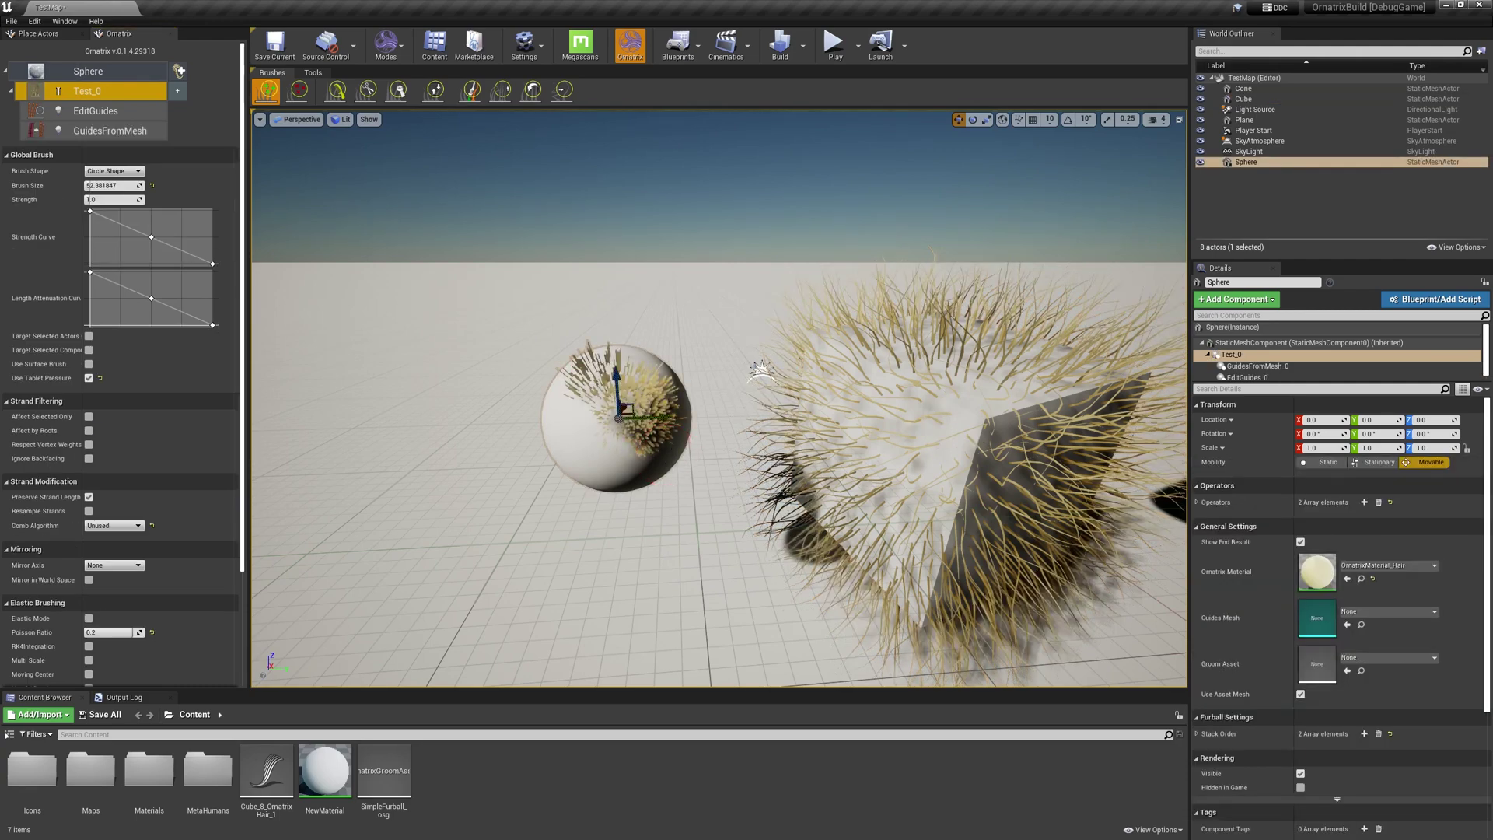
pyautogui.moveTo(632, 421)
pyautogui.mouseDown(button='right')
pyautogui.moveTo(592, 404)
pyautogui.moveTo(653, 412)
pyautogui.moveTo(567, 399)
pyautogui.mouseUp(button='right')
pyautogui.moveTo(587, 424); pyautogui.dragTo(580, 423)
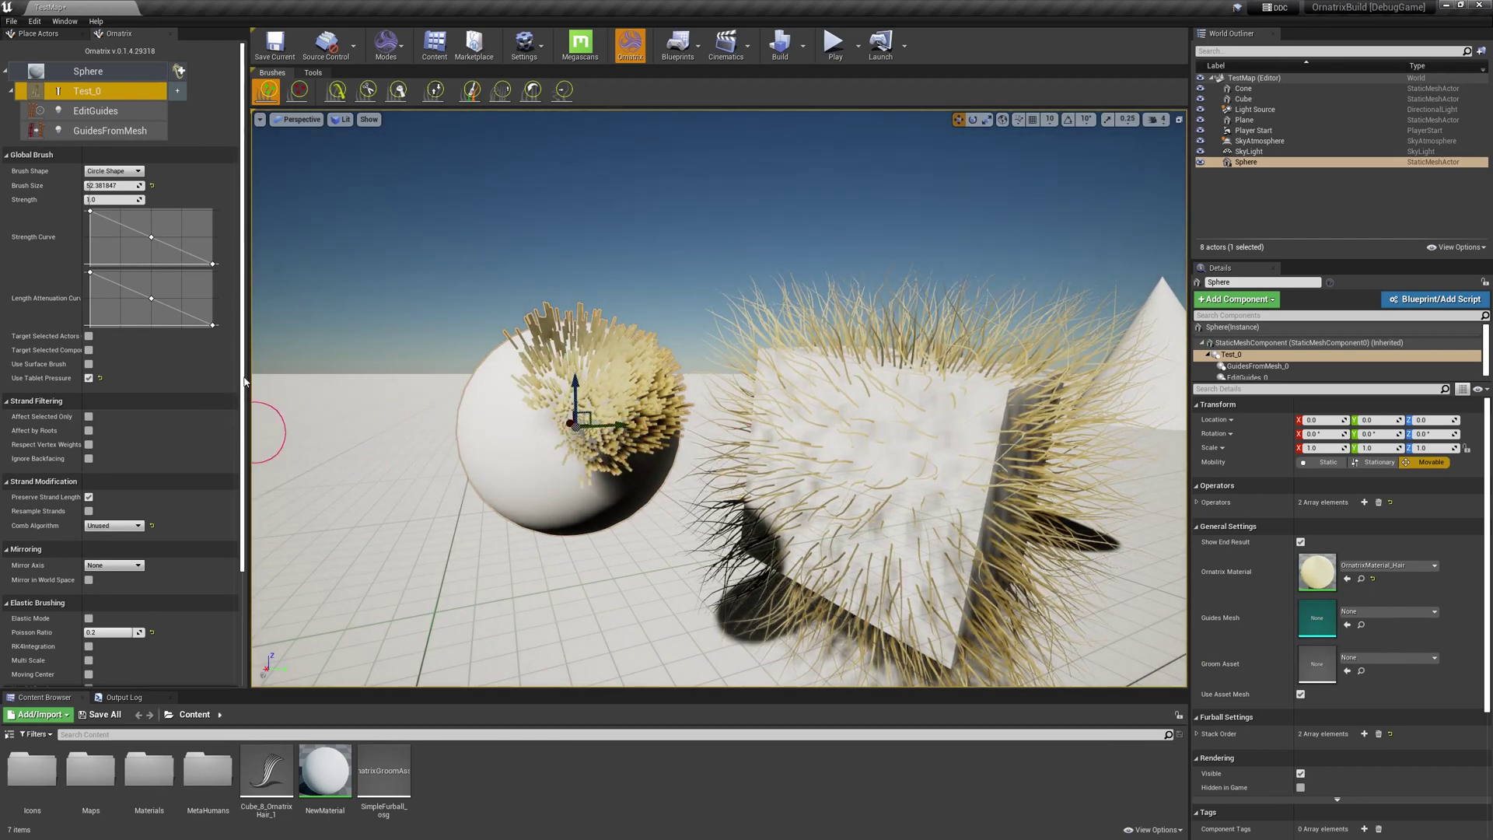
# Increase the Create brush spacing and paint new hair roots across the sphere, orbiting around it
pyautogui.moveTo(245, 380); pyautogui.dragTo(244, 545)
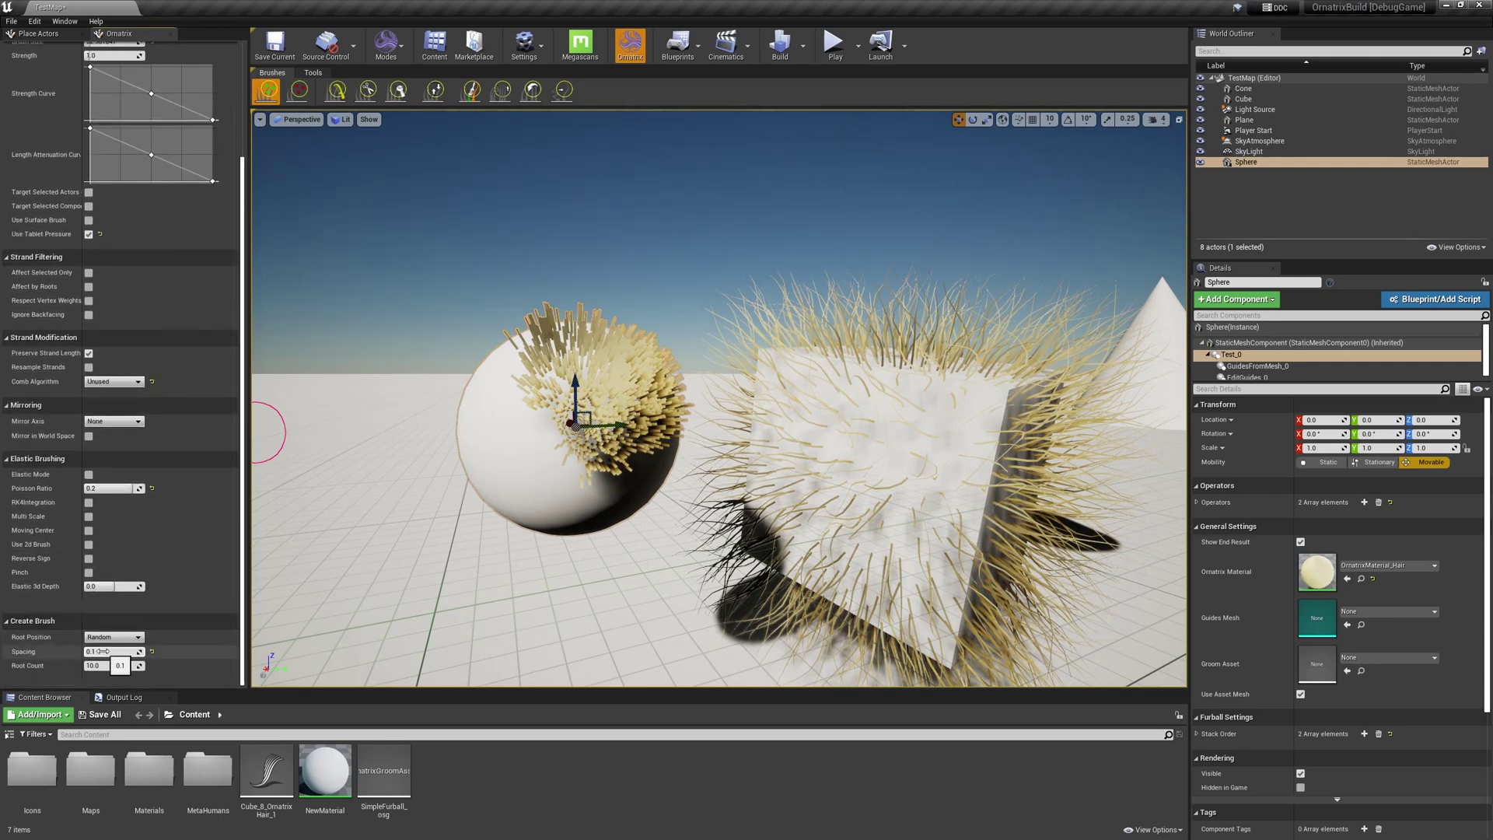
pyautogui.moveTo(104, 652); pyautogui.dragTo(135, 652)
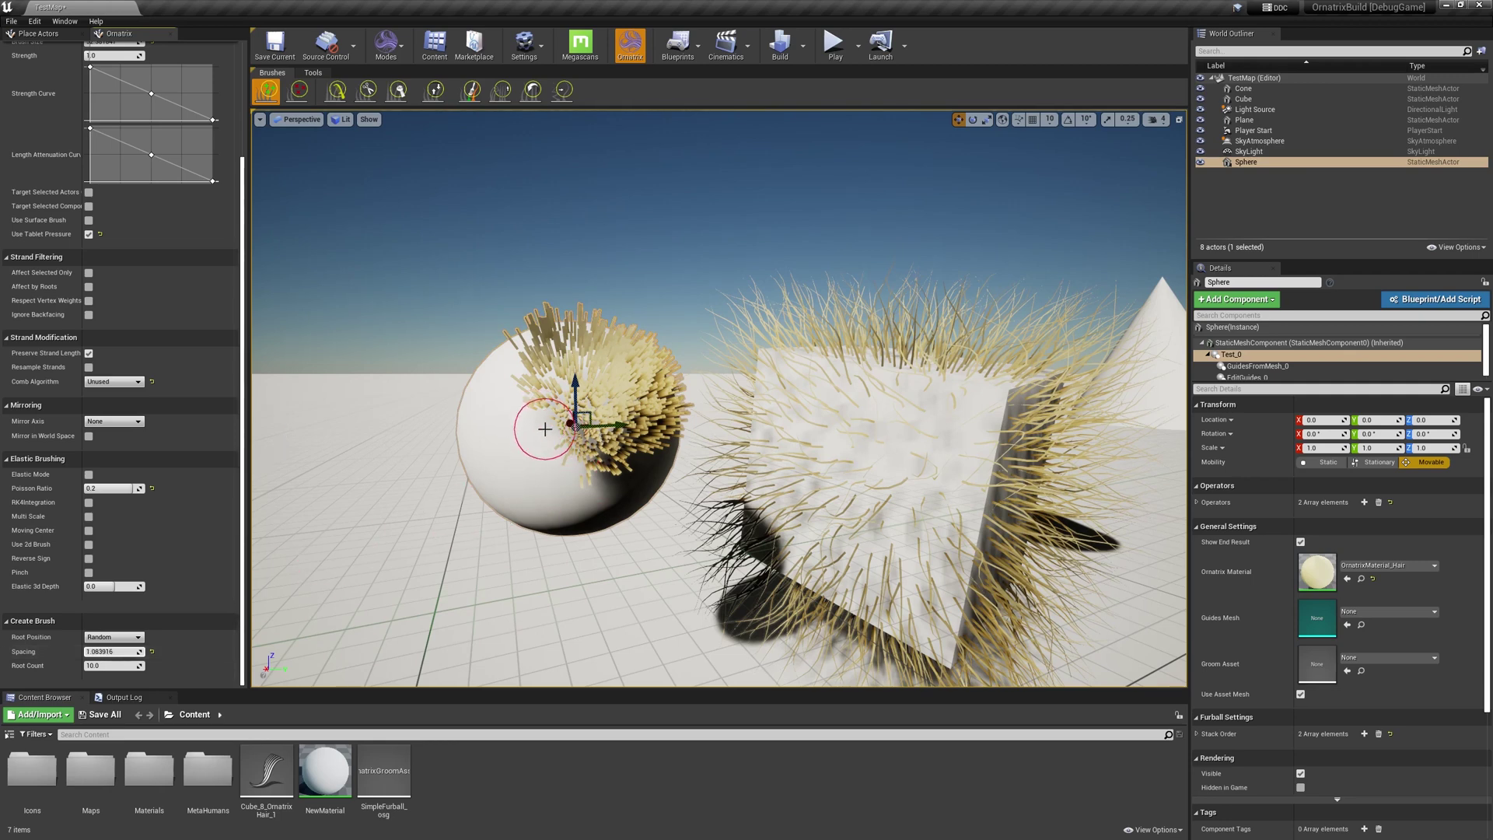
pyautogui.moveTo(542, 430)
pyautogui.mouseDown()
pyautogui.moveTo(561, 471)
pyautogui.moveTo(538, 468)
pyautogui.moveTo(517, 399)
pyautogui.moveTo(500, 423)
pyautogui.moveTo(509, 461)
pyautogui.moveTo(534, 434)
pyautogui.mouseUp()
pyautogui.moveTo(650, 500)
pyautogui.keyDown('alt'); pyautogui.mouseDown()
pyautogui.moveTo(1110, 359)
pyautogui.moveTo(1084, 346)
pyautogui.mouseUp(); pyautogui.keyUp('alt')
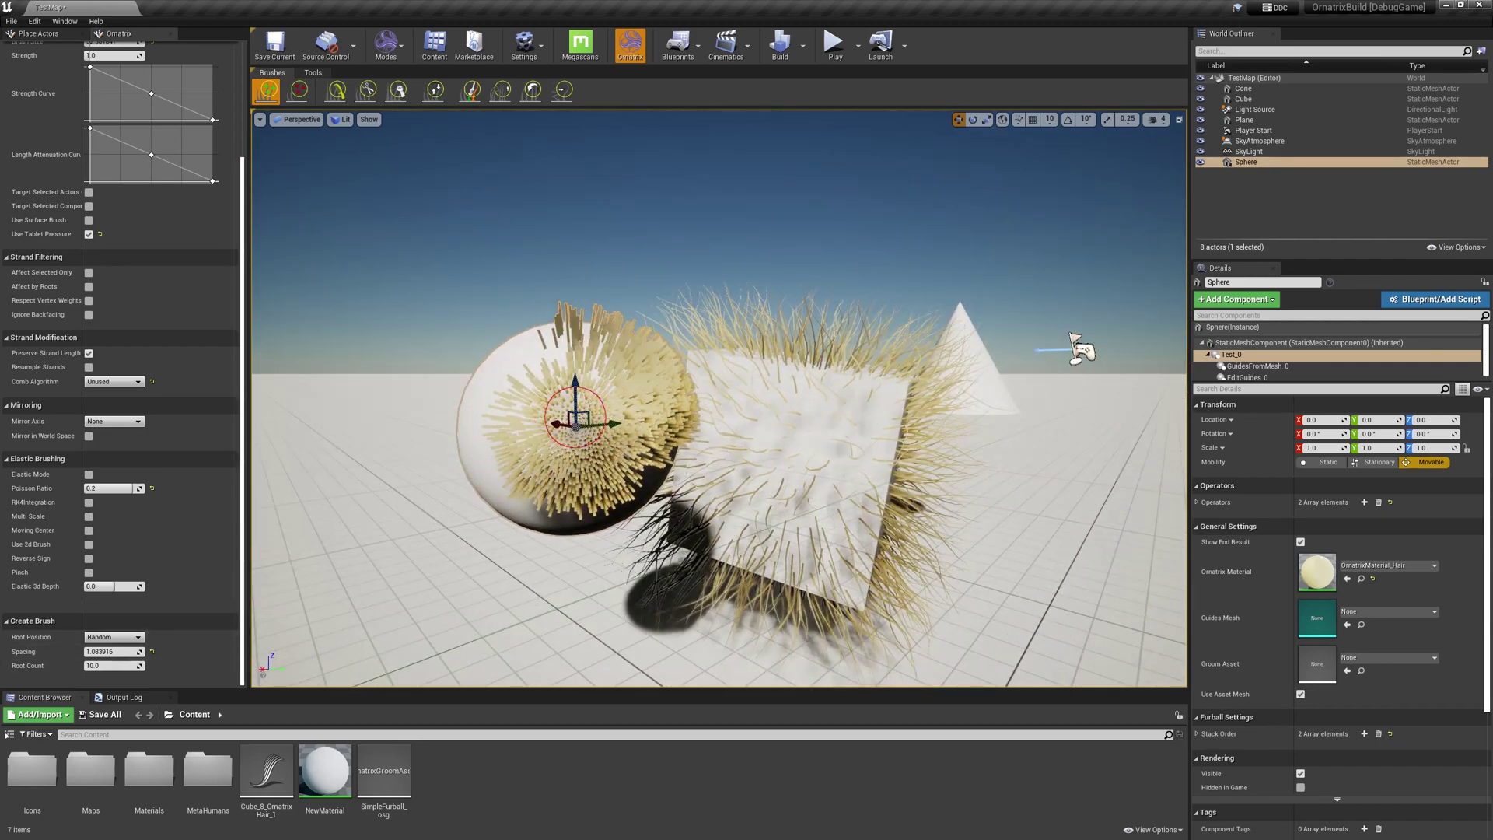
pyautogui.keyDown('alt'); pyautogui.moveTo(1083, 346); pyautogui.dragTo(617, 439); pyautogui.keyUp('alt')
# Use the Delete hair brush to clear most strands from the sphere's upper half
pyautogui.click(297, 90)
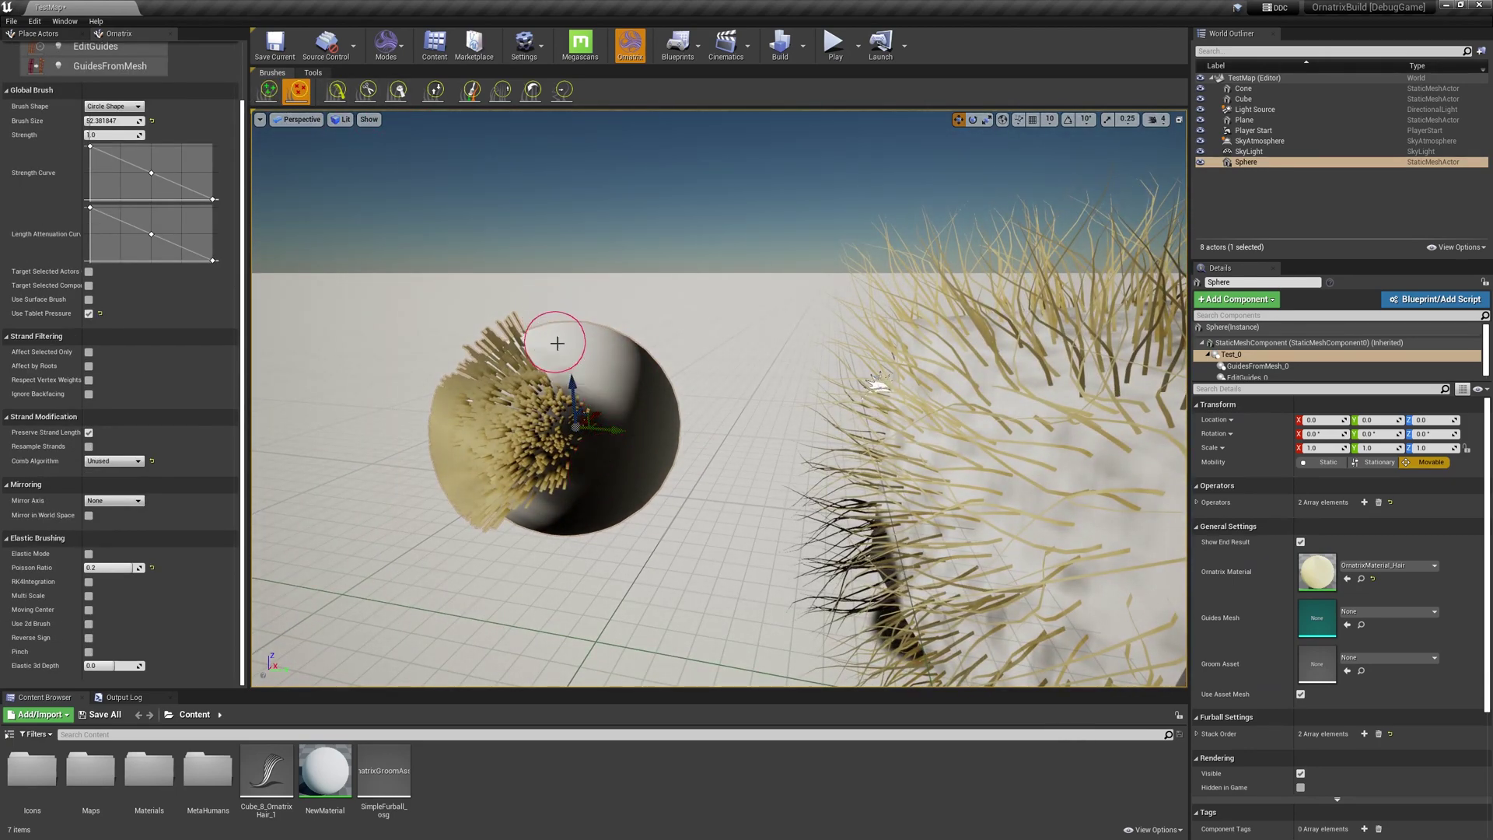
pyautogui.keyDown('alt'); pyautogui.moveTo(557, 340); pyautogui.dragTo(272, 191); pyautogui.keyUp('alt')
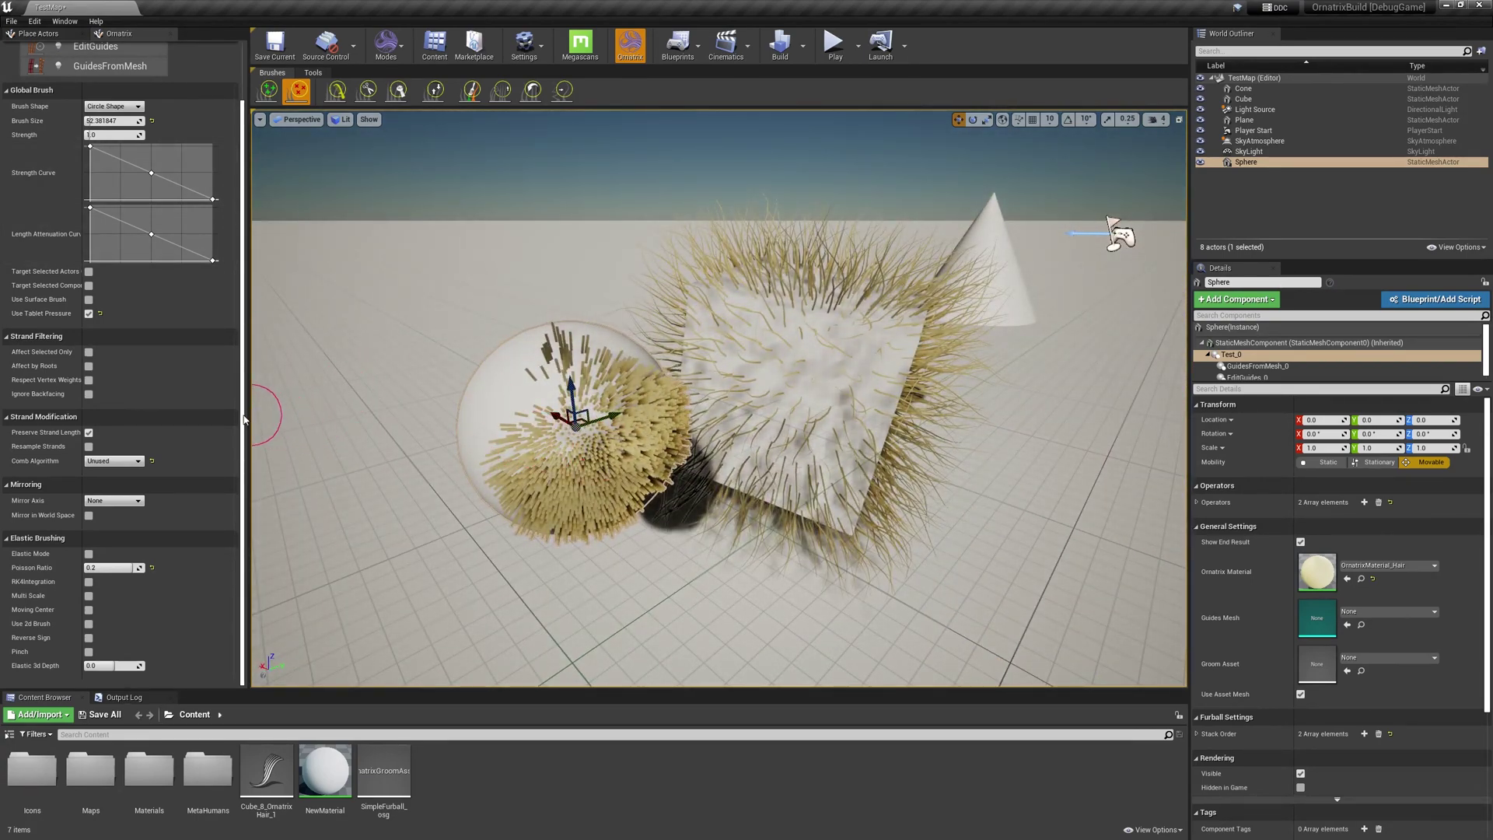
pyautogui.moveTo(244, 420); pyautogui.dragTo(247, 345)
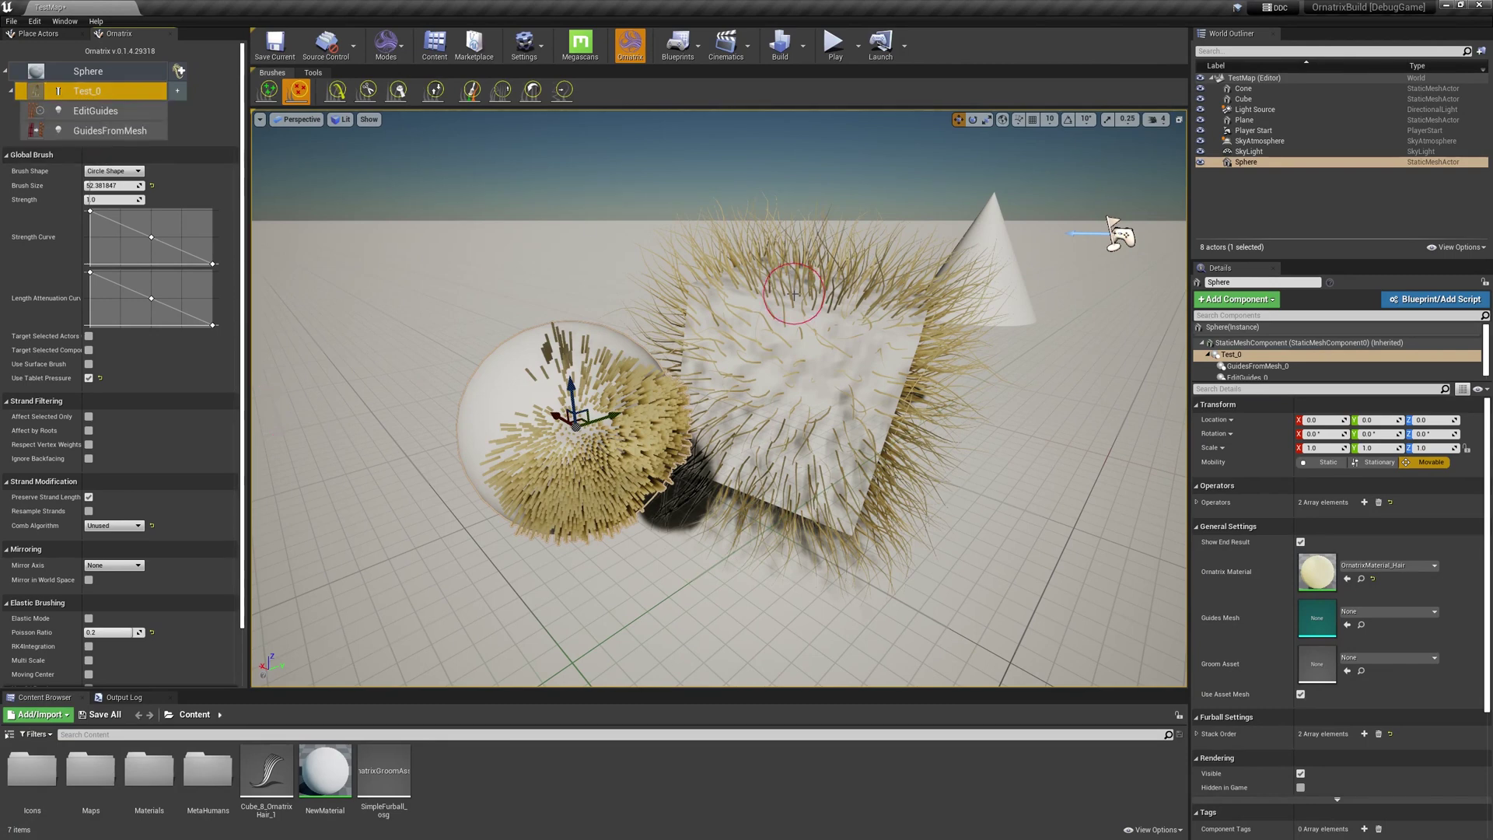
# Convert the sphere's hair into the new groom asset Sphere_2_Test_0
pyautogui.click(34, 94)
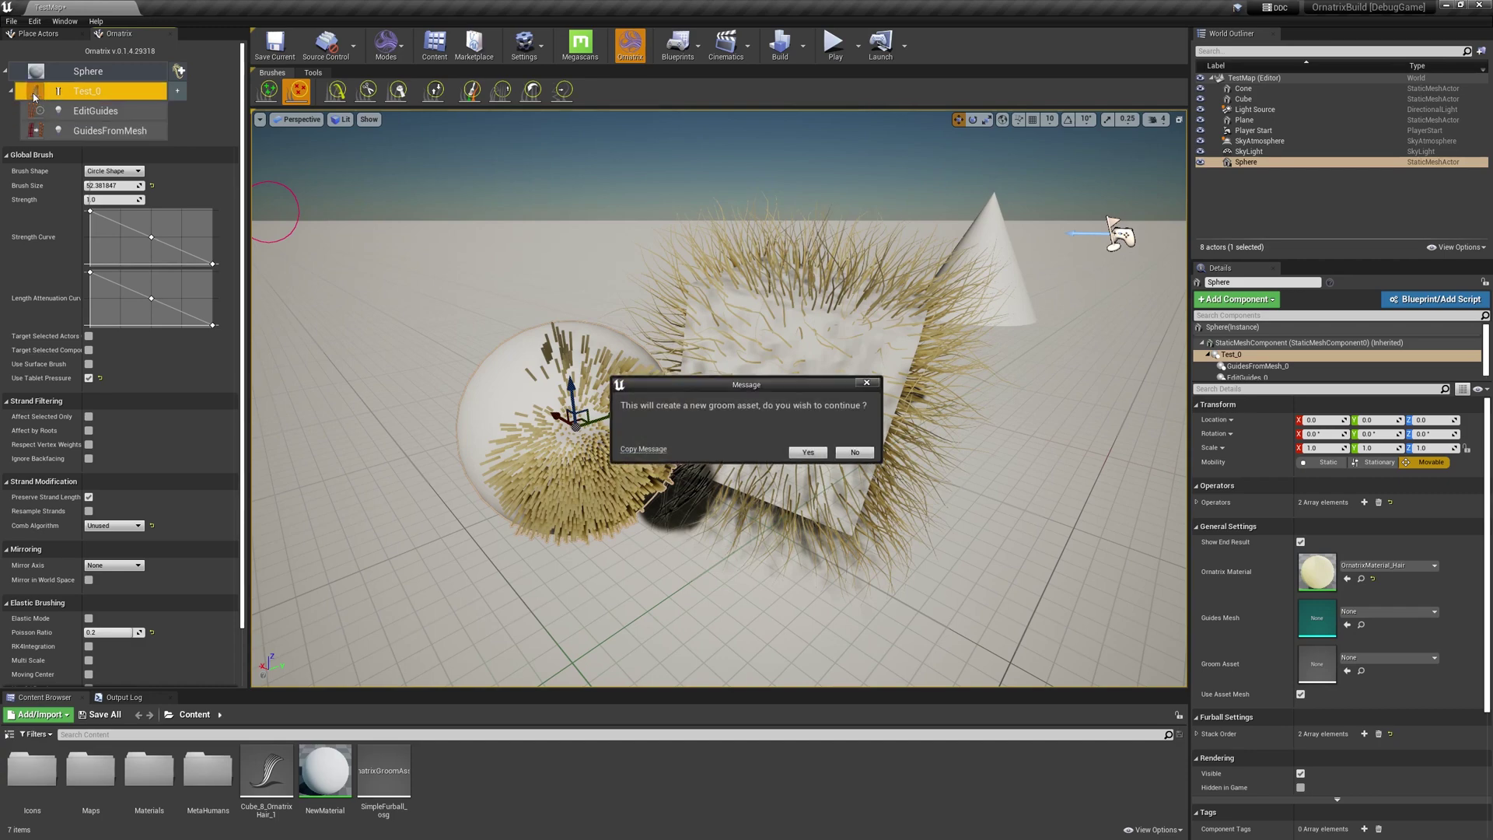
pyautogui.click(808, 452)
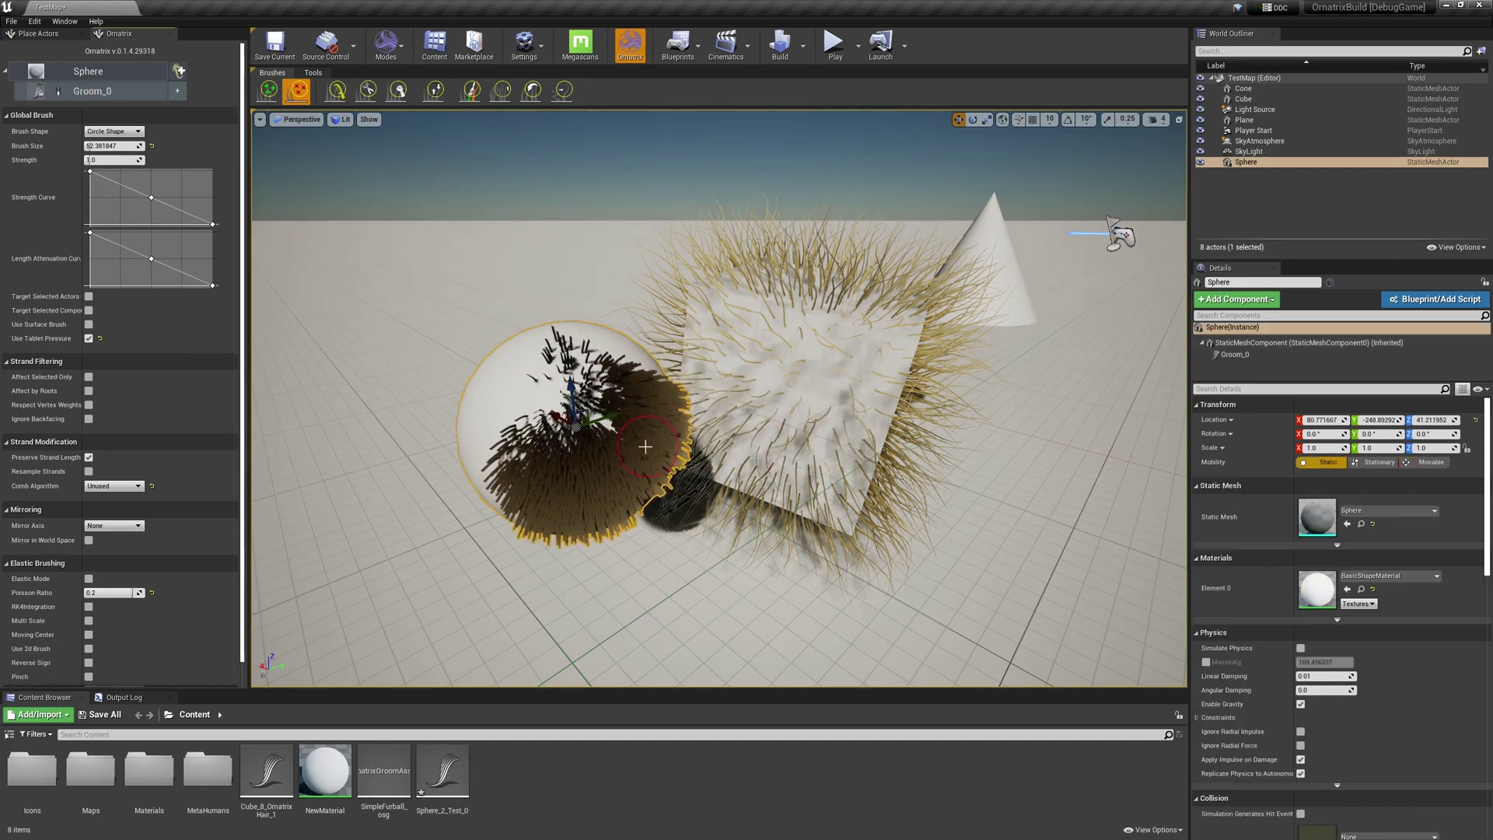
pyautogui.scroll(5, 808, 452)
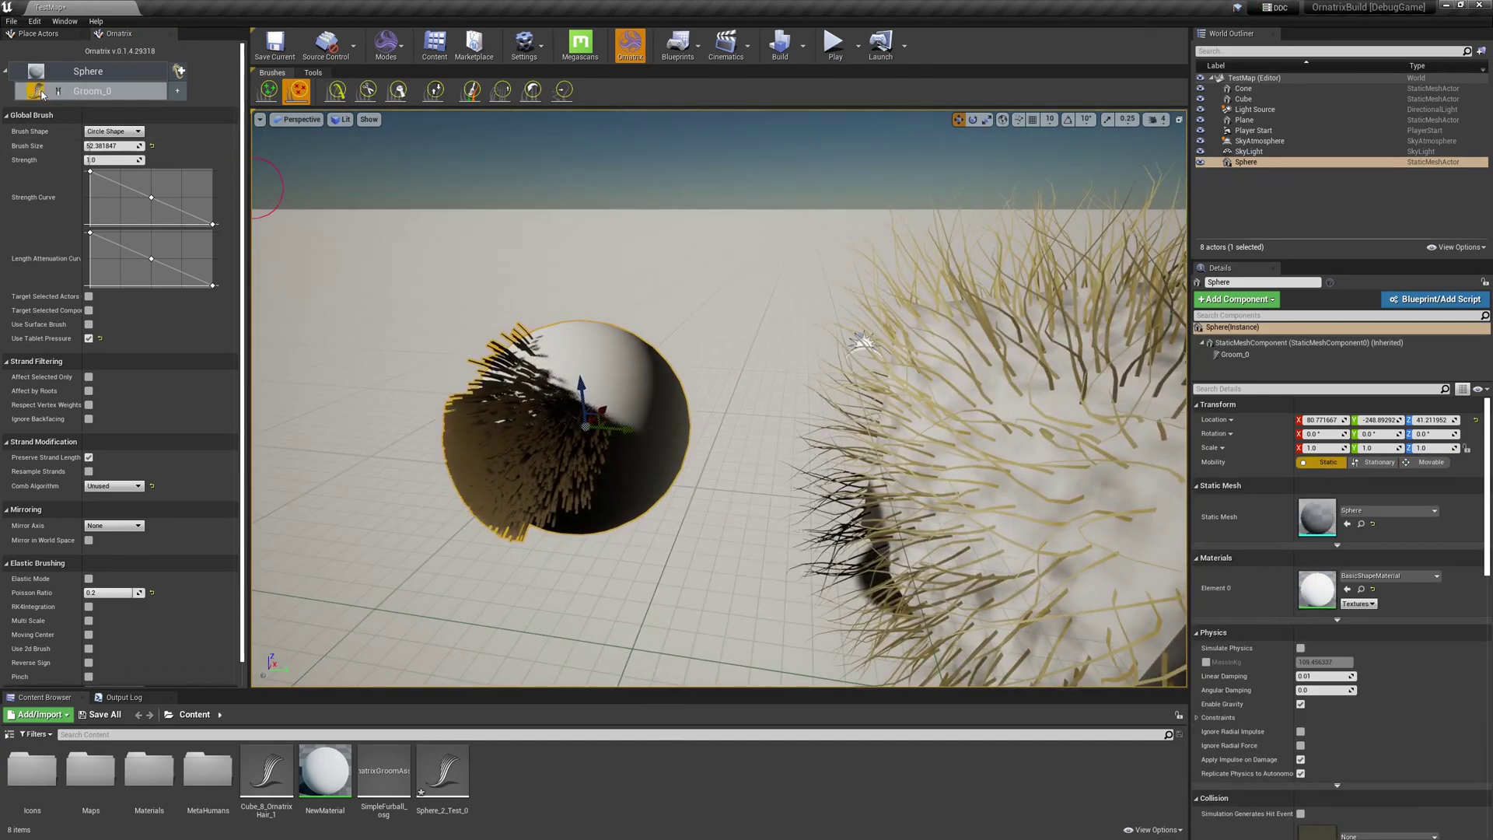
# Reopen the sphere's groom for Ornatrix editing and comb its left-side strands with the Comb brush
pyautogui.click(39, 93)
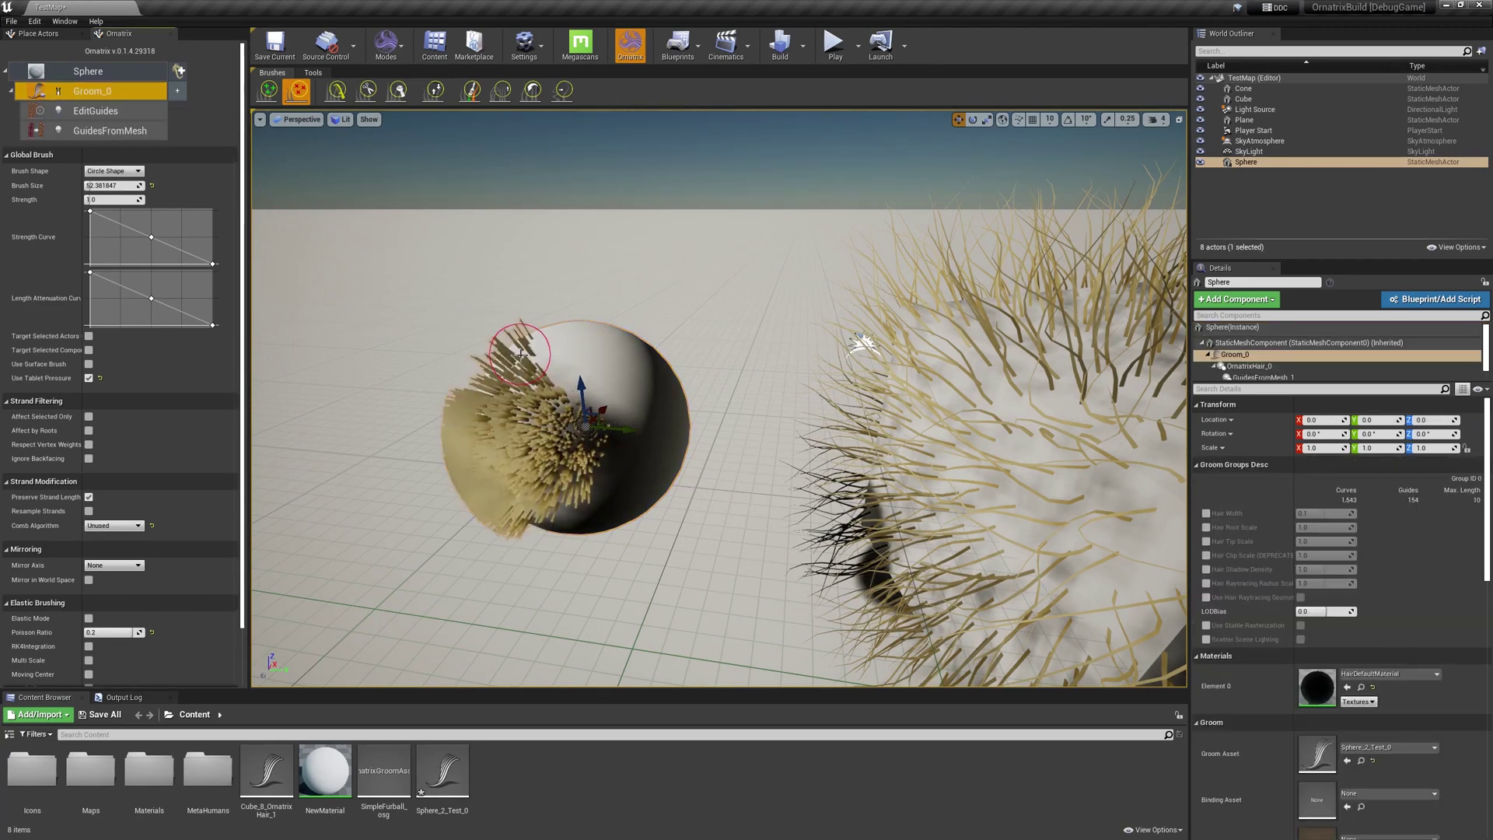
pyautogui.click(336, 90)
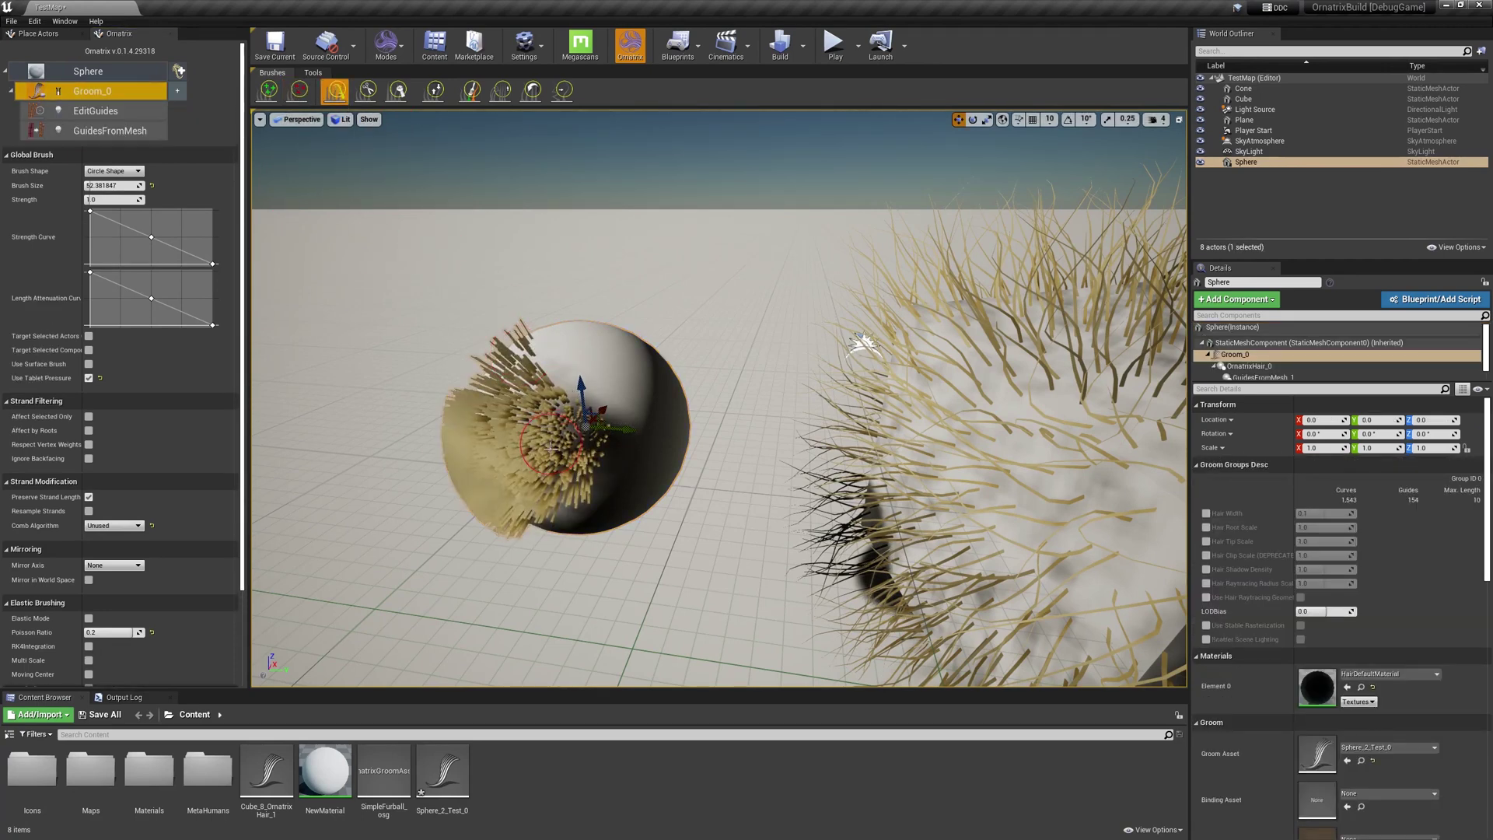
pyautogui.moveTo(525, 447)
pyautogui.mouseDown()
pyautogui.moveTo(442, 409)
pyautogui.moveTo(517, 534)
pyautogui.moveTo(545, 544)
pyautogui.mouseUp()
pyautogui.scroll(-5, 988, 504)
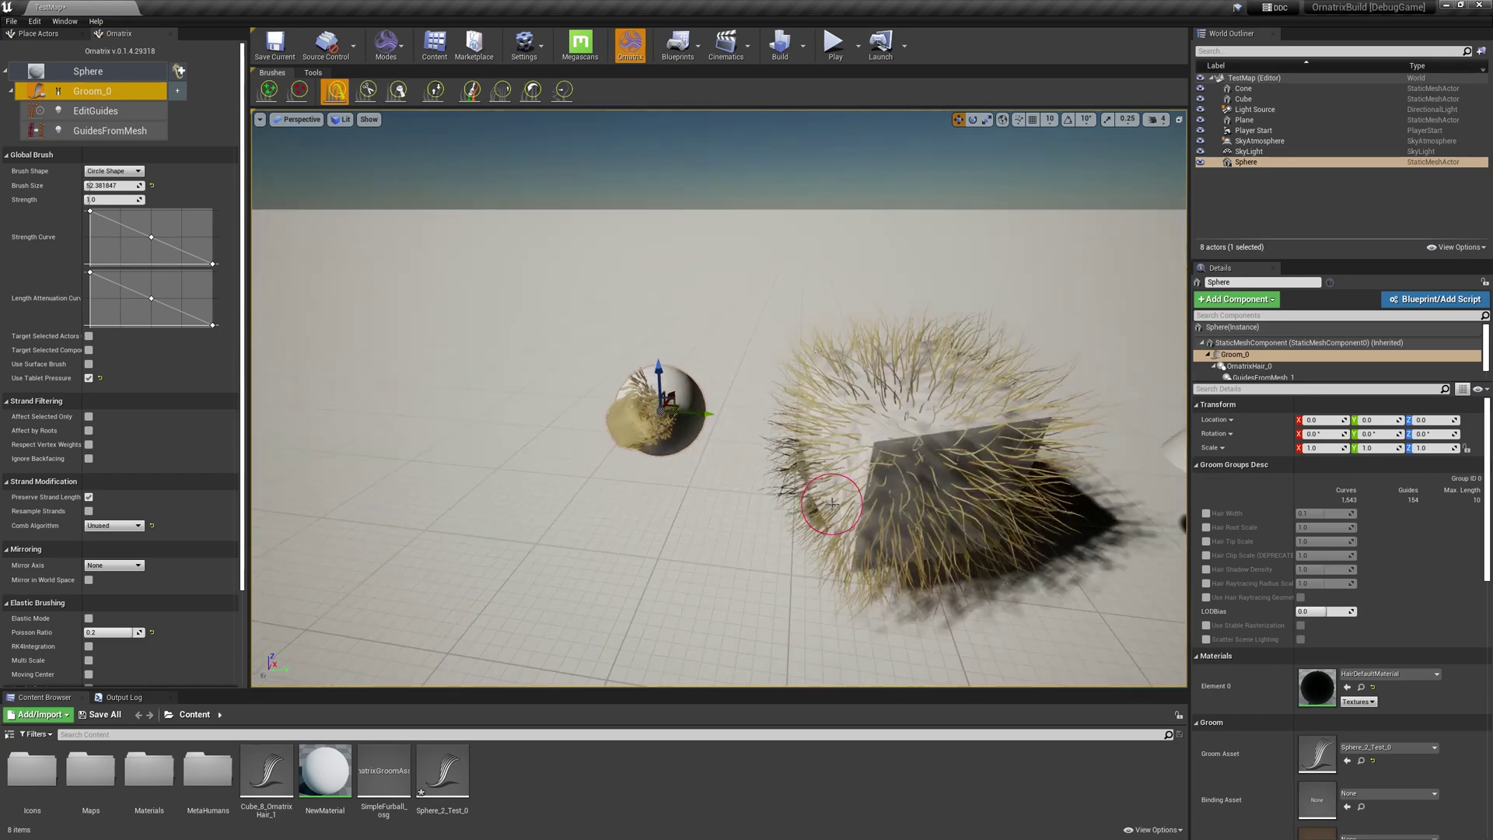
pyautogui.moveTo(931, 337)
pyautogui.mouseDown(button='right')
pyautogui.moveTo(982, 336)
pyautogui.moveTo(931, 337)
pyautogui.mouseUp(button='right')
pyautogui.scroll(3, 931, 337)
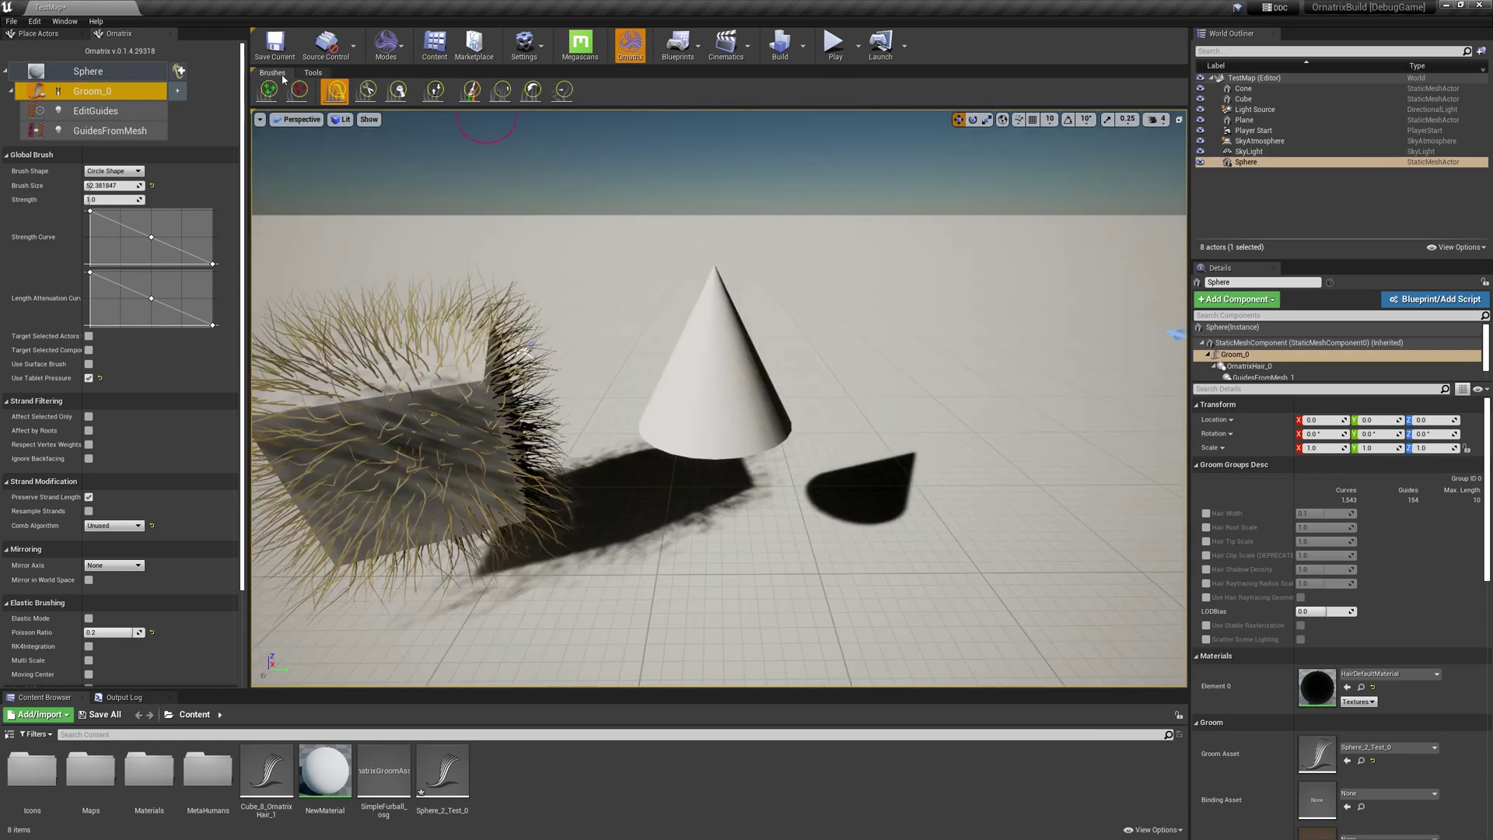
# With DrawStrands, draw two curved strands out from the cone's surface, creating the Test_1 hair object
pyautogui.click(313, 73)
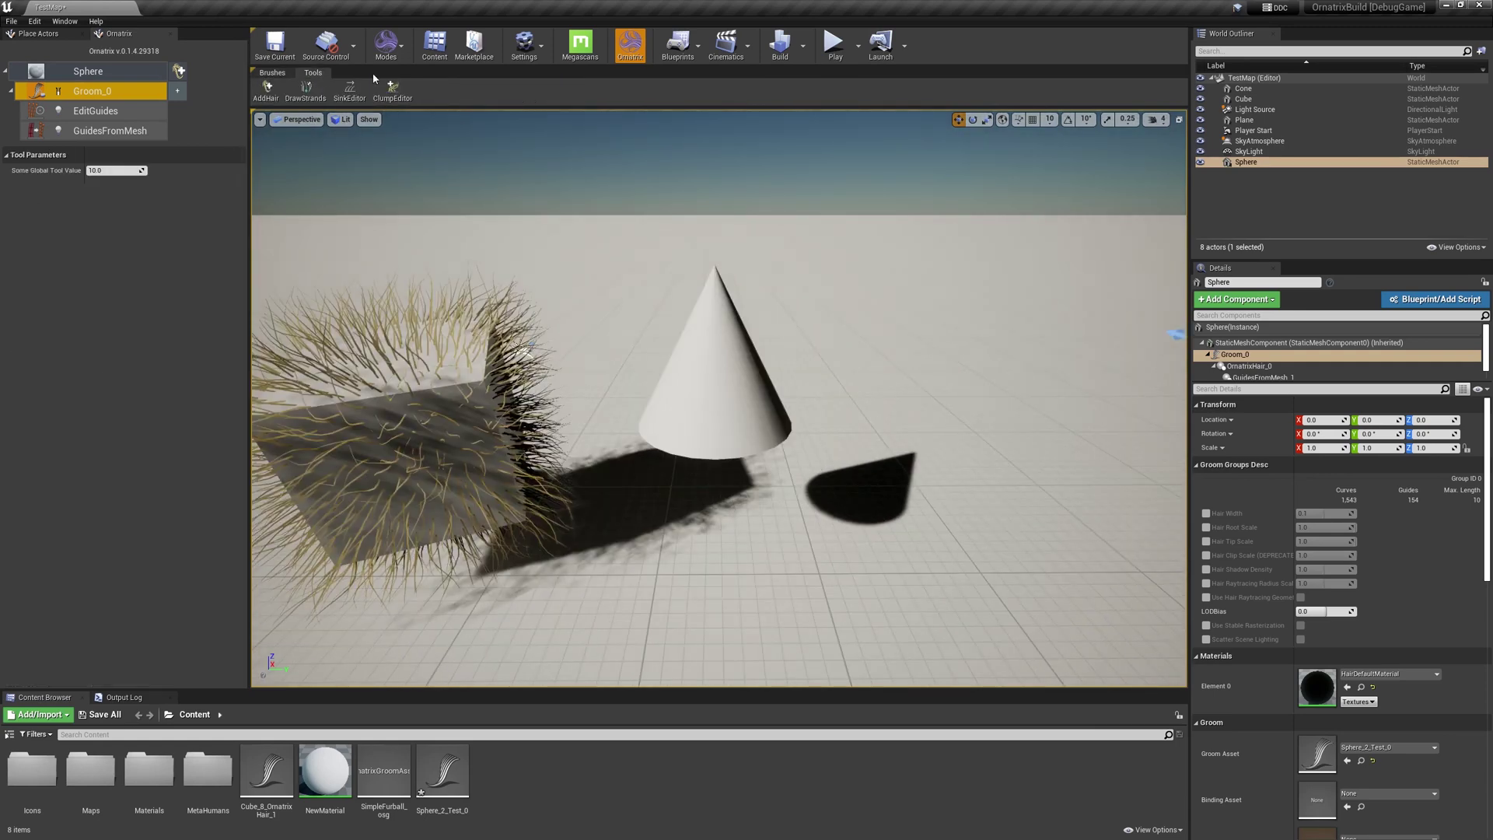
pyautogui.click(306, 91)
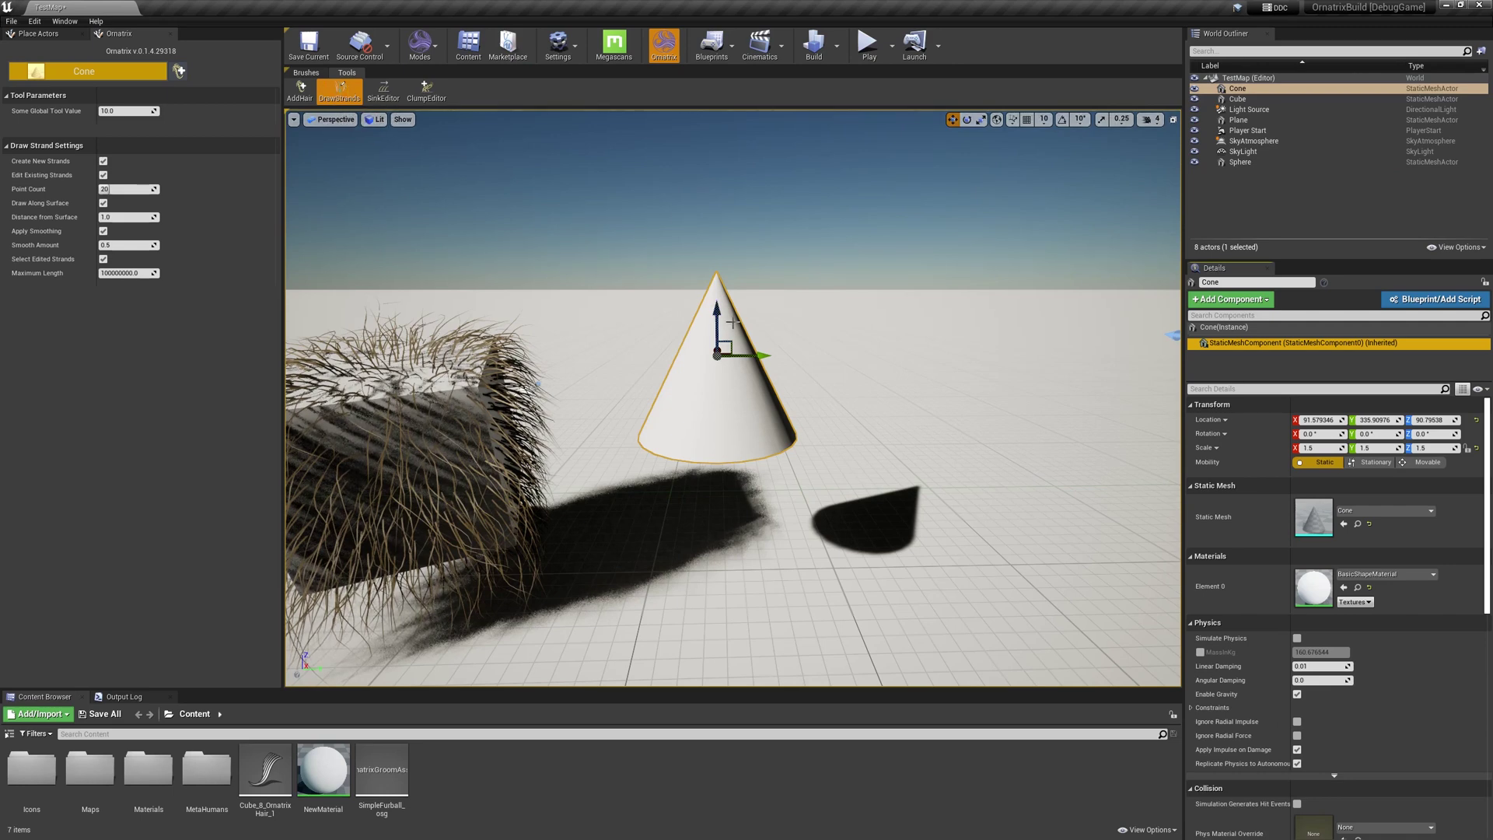
pyautogui.moveTo(732, 321); pyautogui.dragTo(817, 245)
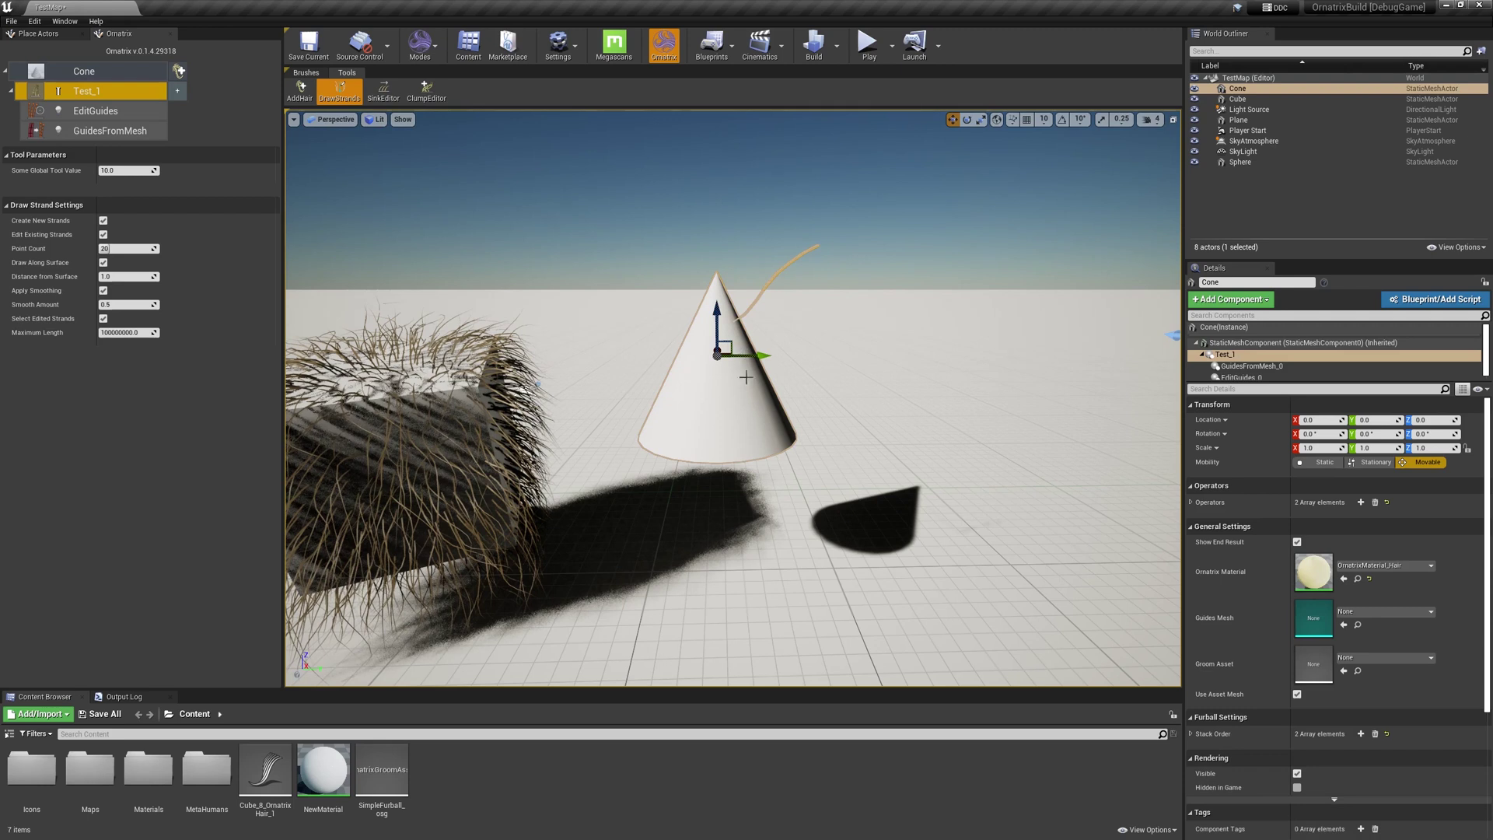
pyautogui.moveTo(754, 393); pyautogui.dragTo(870, 378)
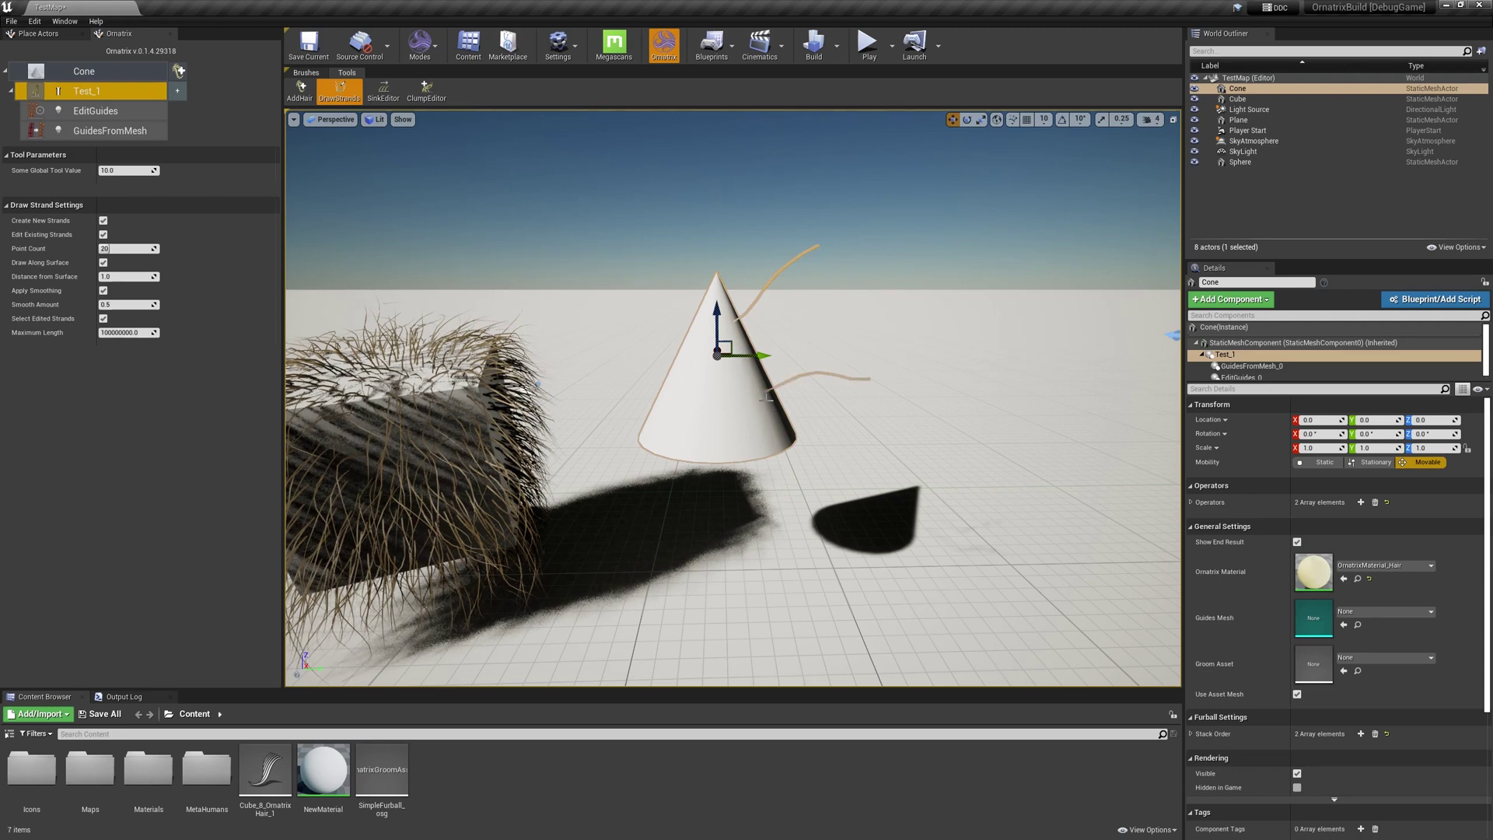